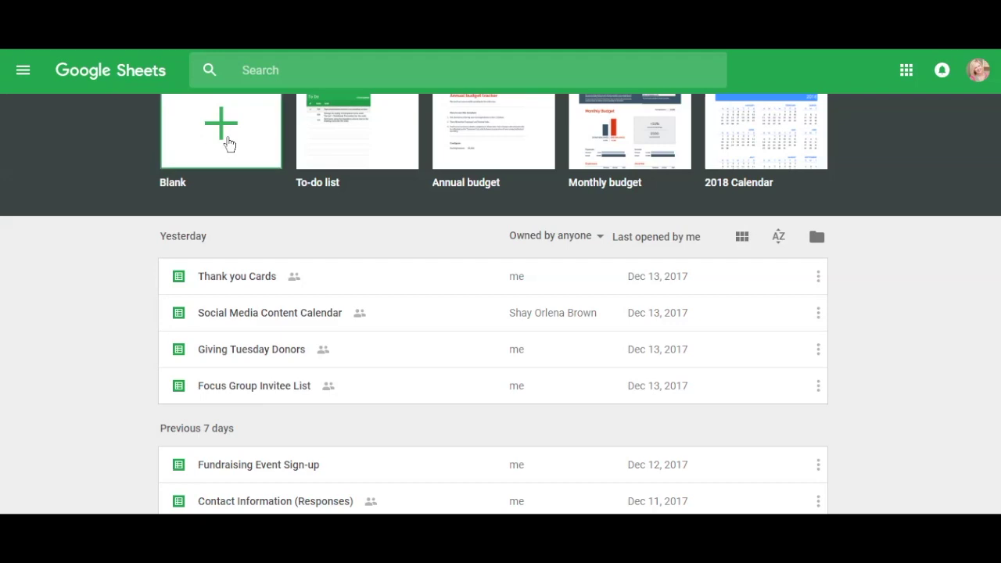
Create a blank spreadsheet and name it "GRIT Consulting Fundraising Event"
click(229, 143)
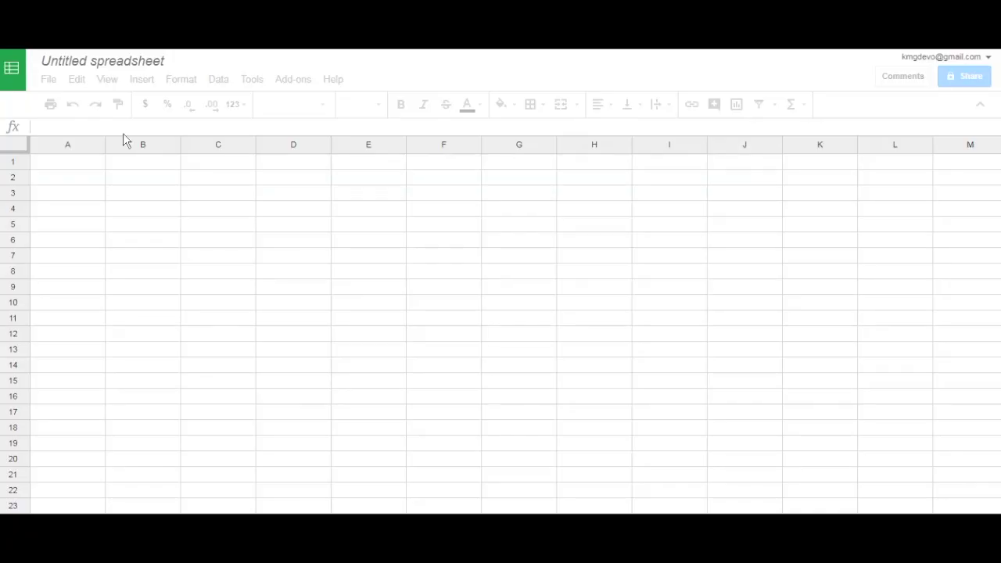
click(157, 62)
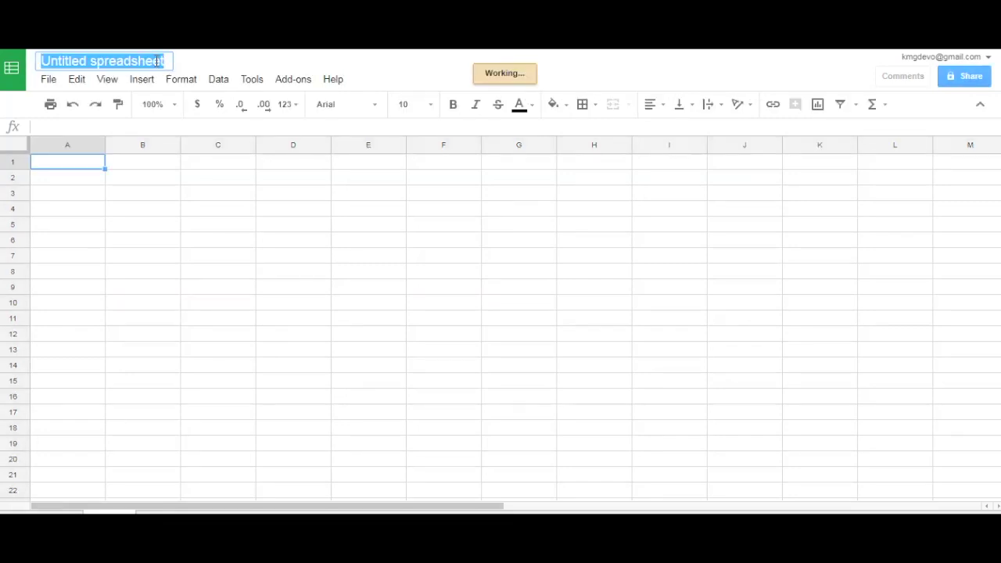
key(BackSpace)
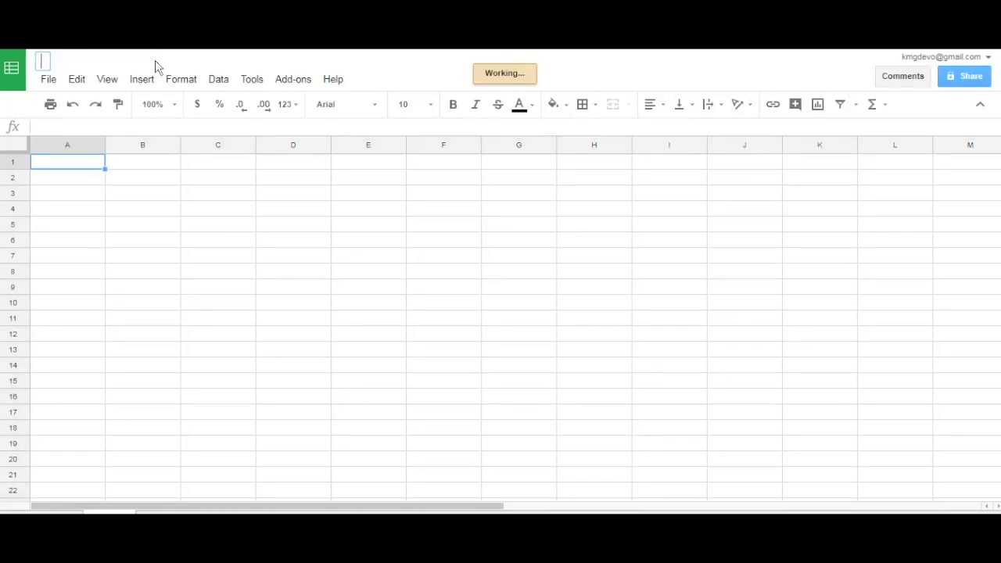
text(GRIT Consult)
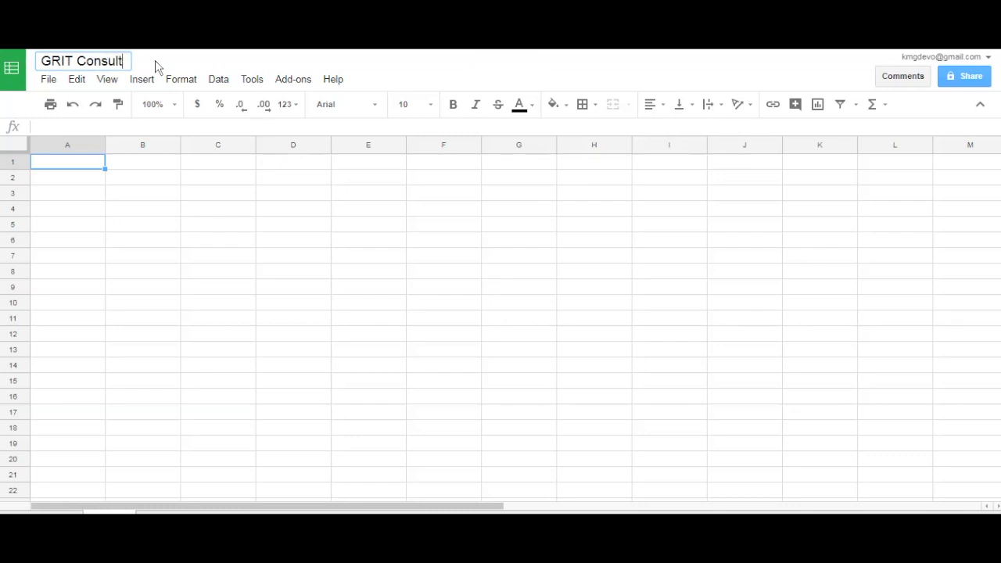
text(ing Fundraising Event)
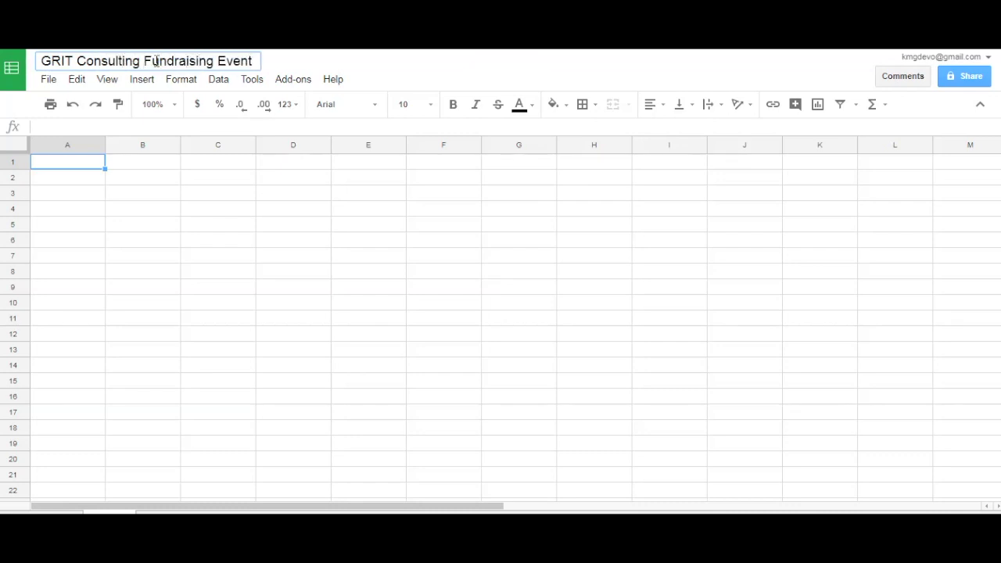
click(84, 176)
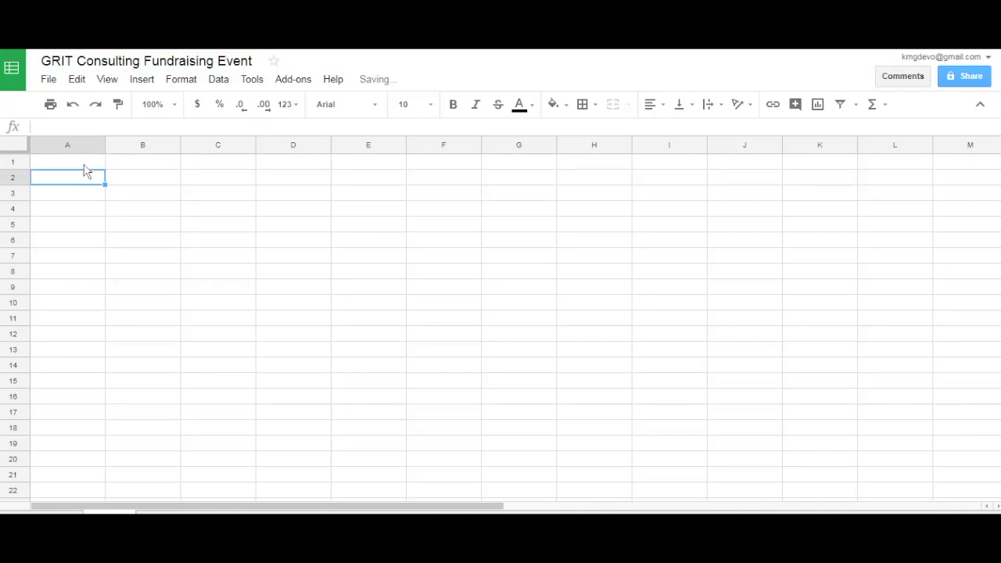
Apply borders around and between all cells in the range A1:E11
click(84, 166)
key(shift+Down)
key(shift+Down)
key(shift+Down)
key(shift+Down)
key(shift+Down)
key(shift+Down)
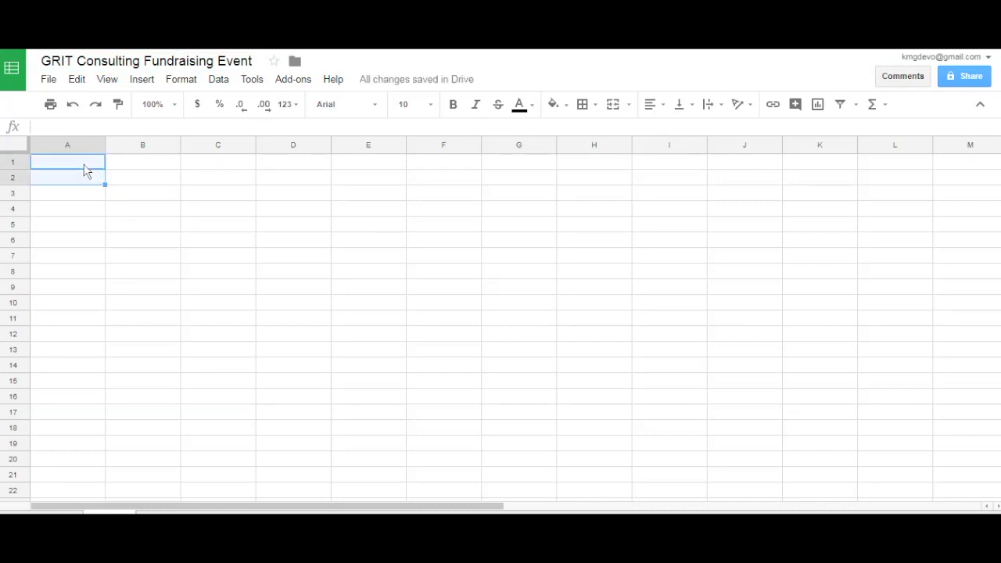
key(shift+Right)
key(shift+Right)
key(shift+Right)
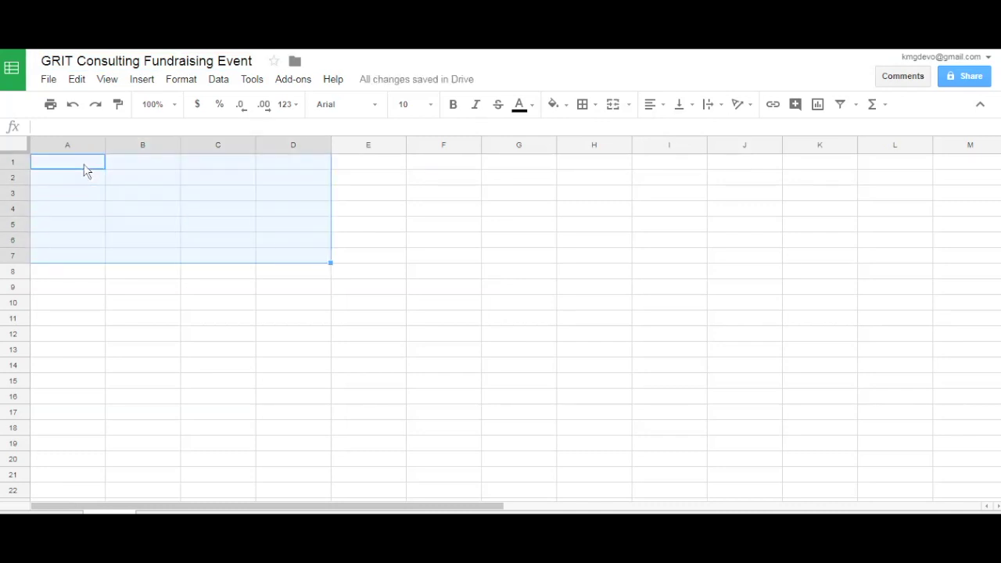
key(shift+Down)
key(shift+Right)
key(shift+Down)
key(shift+Down)
key(shift+Down)
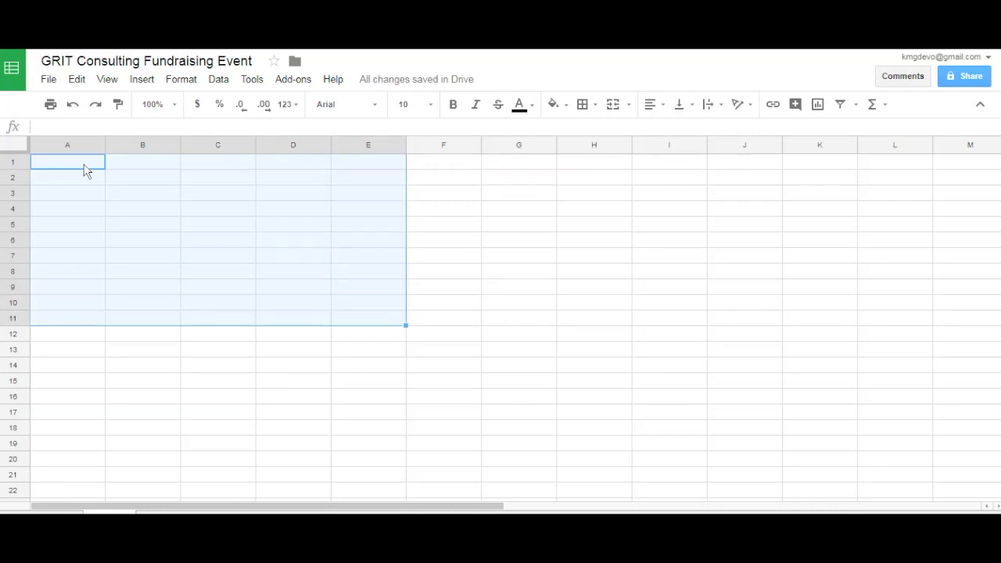
click(596, 108)
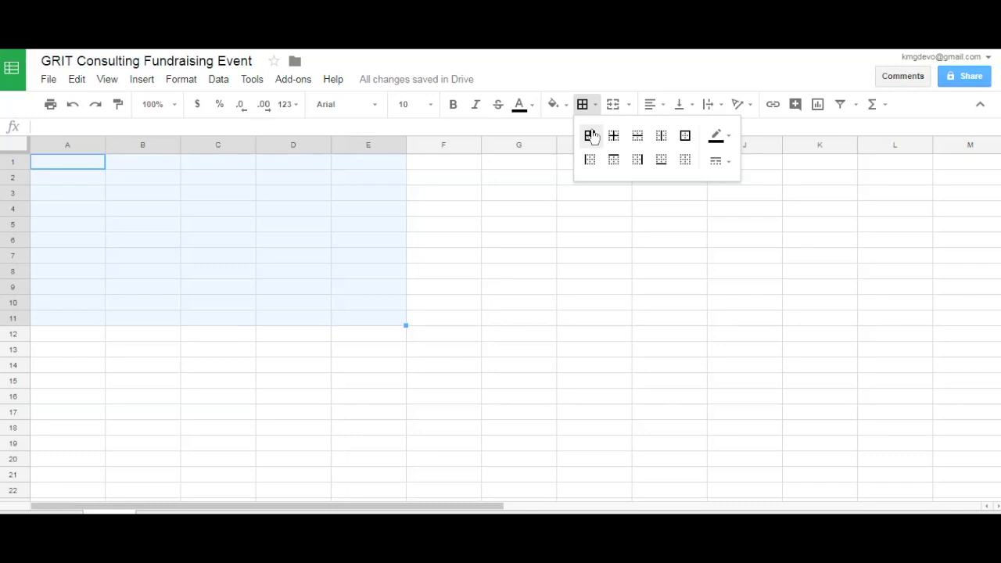
click(592, 137)
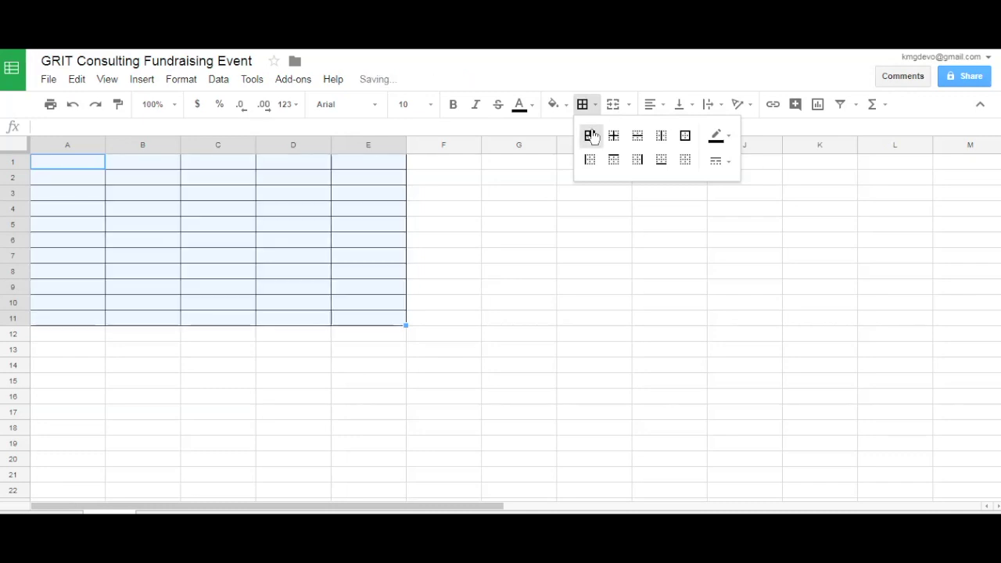
Widen column A slightly so it is broader than the other columns
click(106, 143)
drag(106, 144, 128, 143)
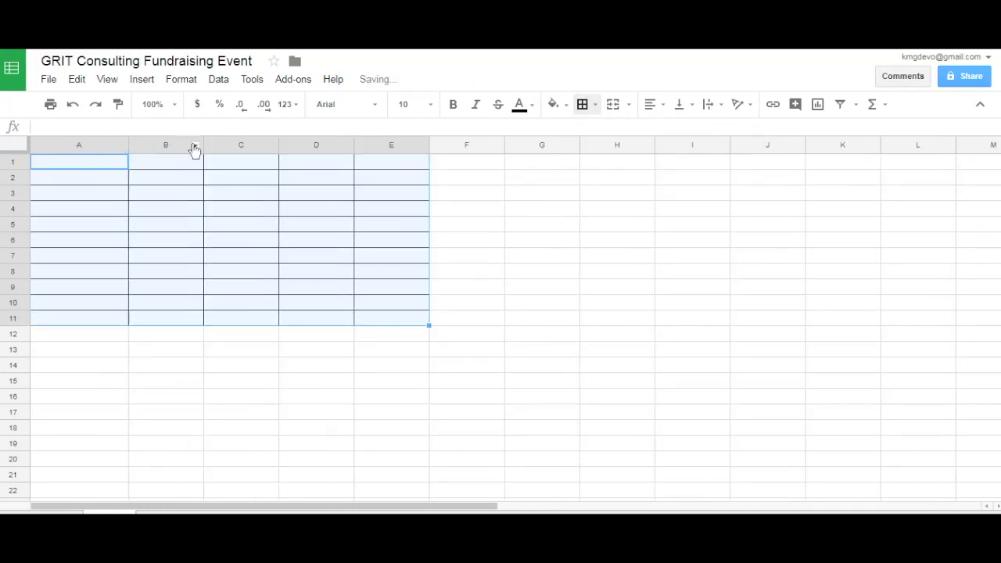
click(195, 145)
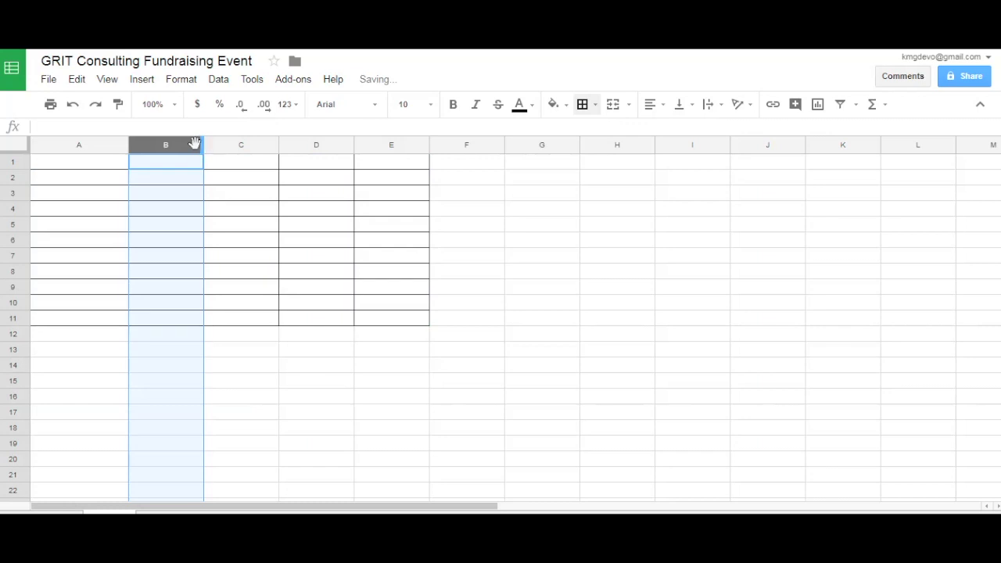
Insert one row above row 1, over the bordered table
click(12, 160)
right_click(13, 158)
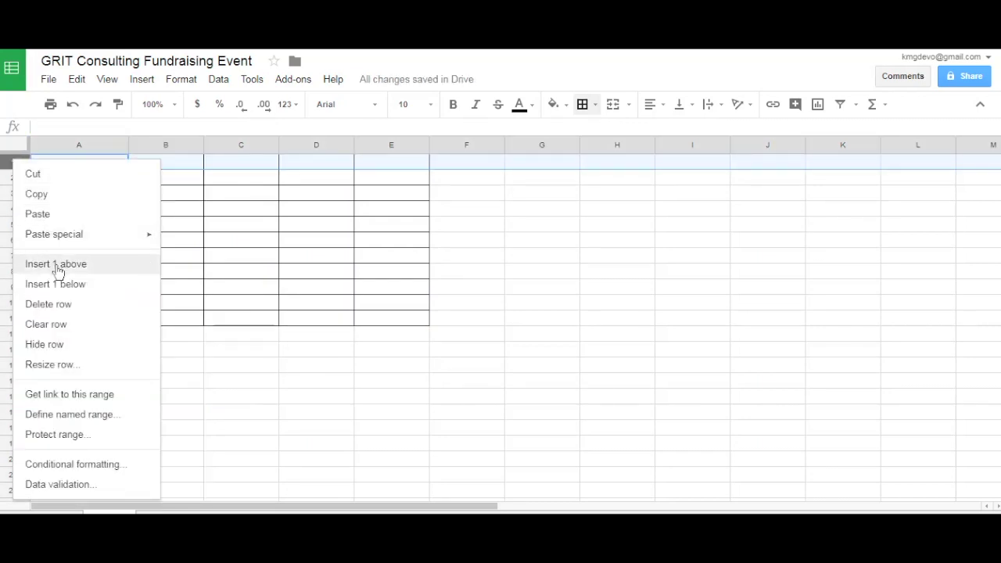
click(58, 265)
Merge cells A1 through E1 into a single title cell above the table
click(87, 163)
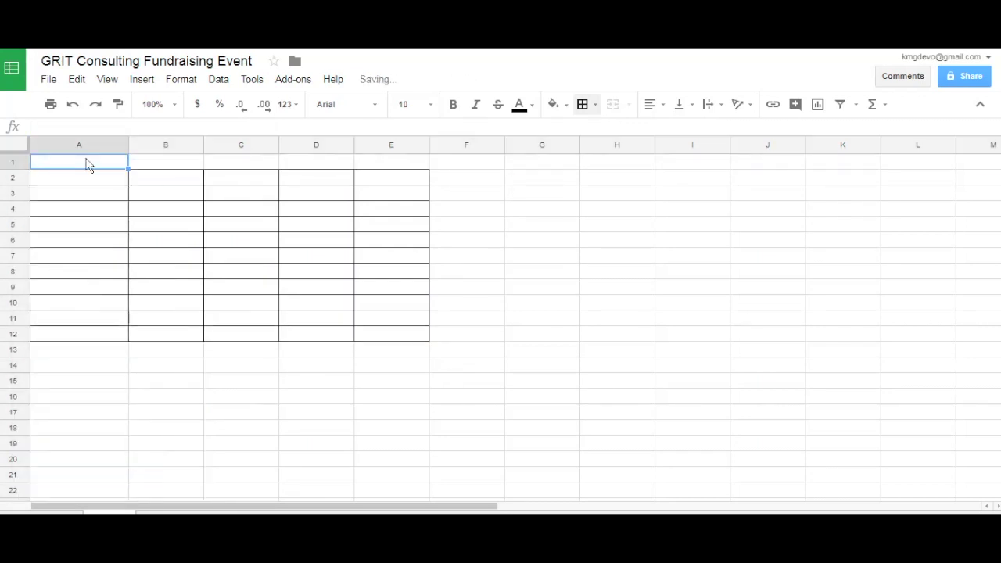
key(shift+Right)
key(shift+Right)
key(shift+Right)
key(shift+Right)
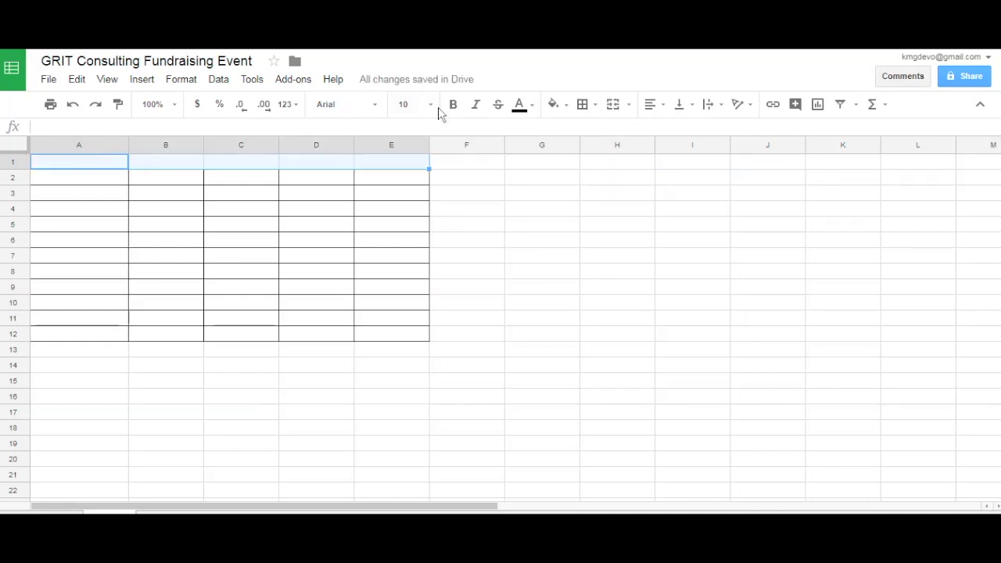
click(613, 106)
click(535, 226)
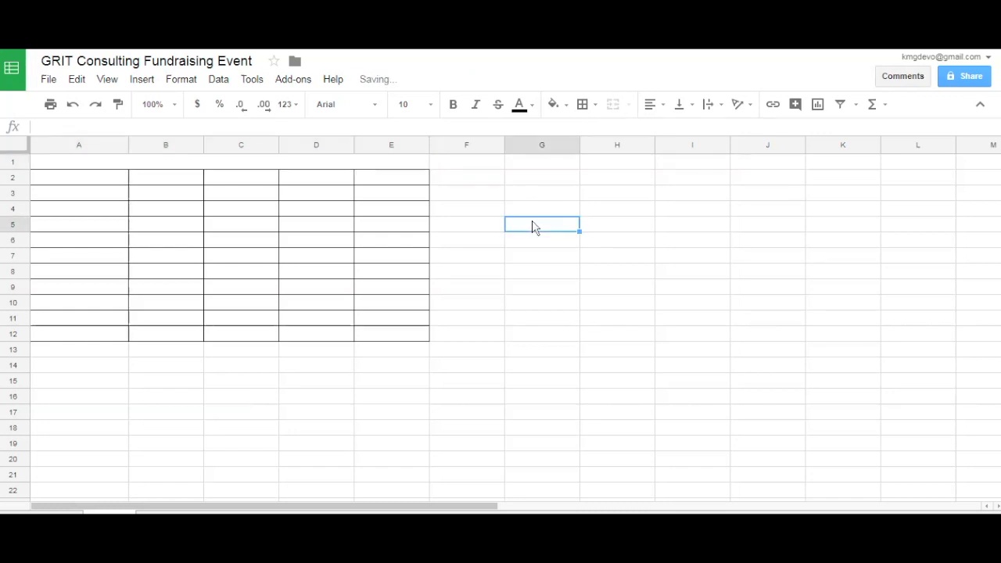
Enter the title "Volunteer Schedule March 3 Dinner Event" in the merged cell in row 1
click(368, 156)
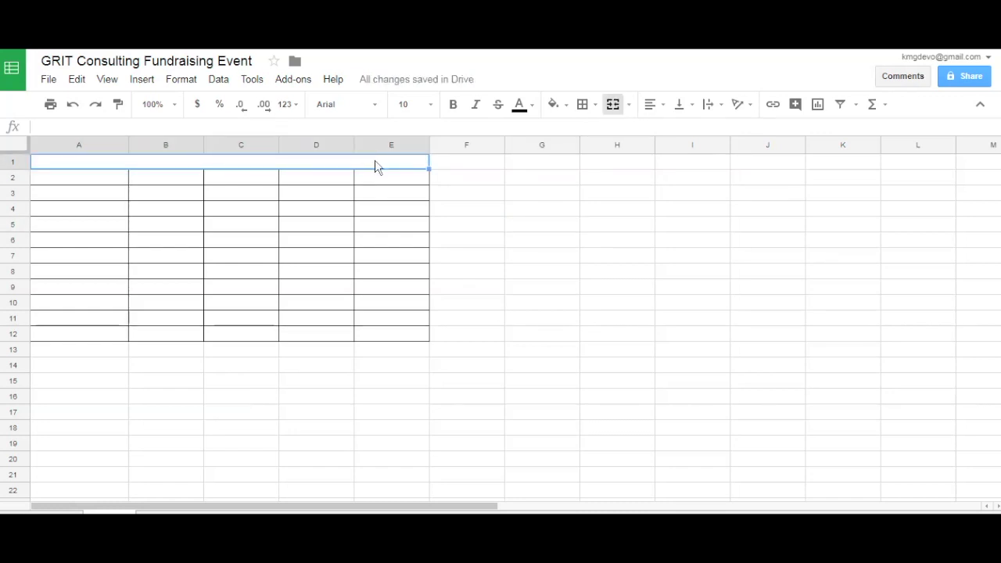
text(Voluntee)
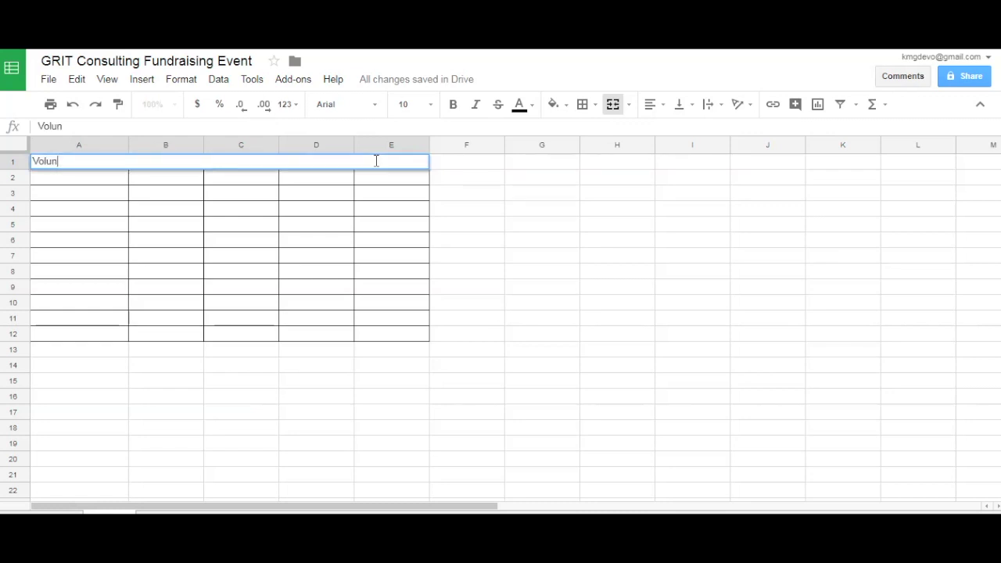
text(r)
text(Schedule March 3 Dinner Event)
key(Return)
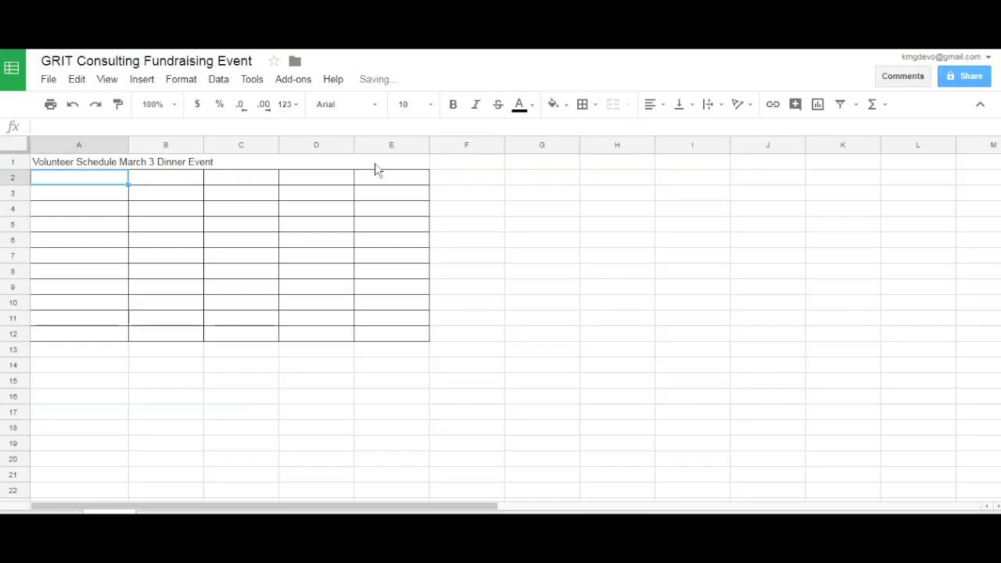
Format the title in row 1 as bold, size 14, blue text and center it across the table
click(375, 163)
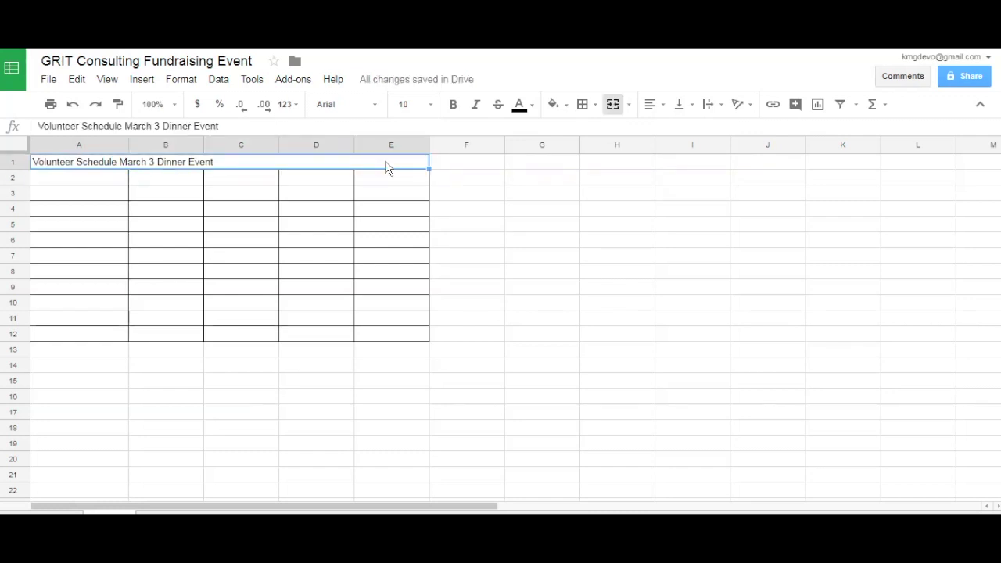
click(453, 105)
click(430, 104)
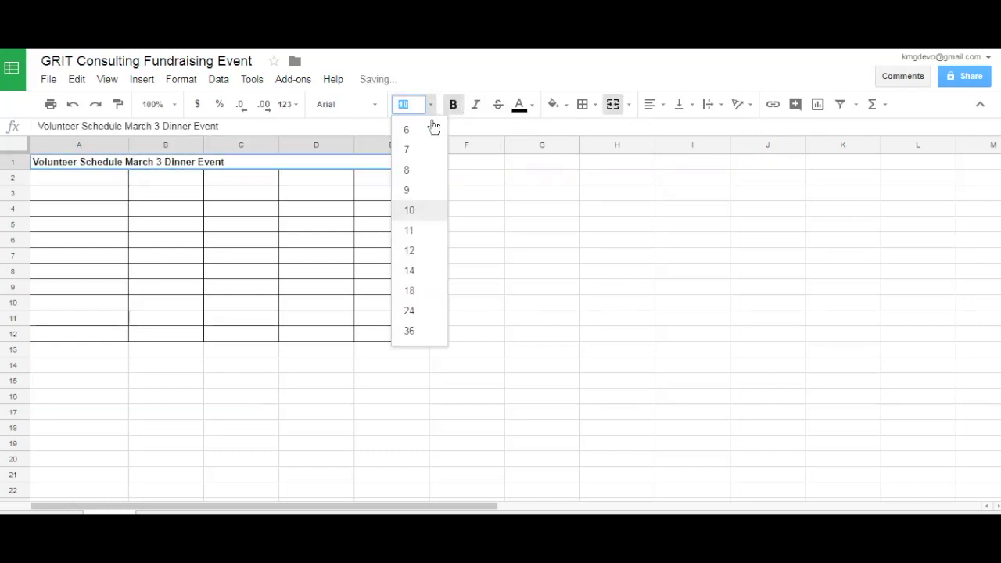
click(428, 271)
click(532, 105)
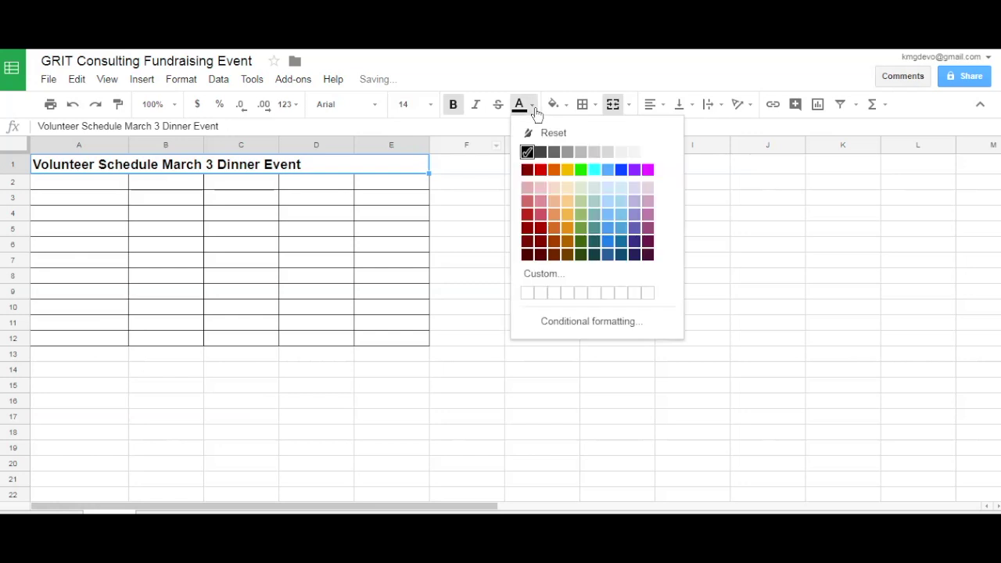
click(620, 171)
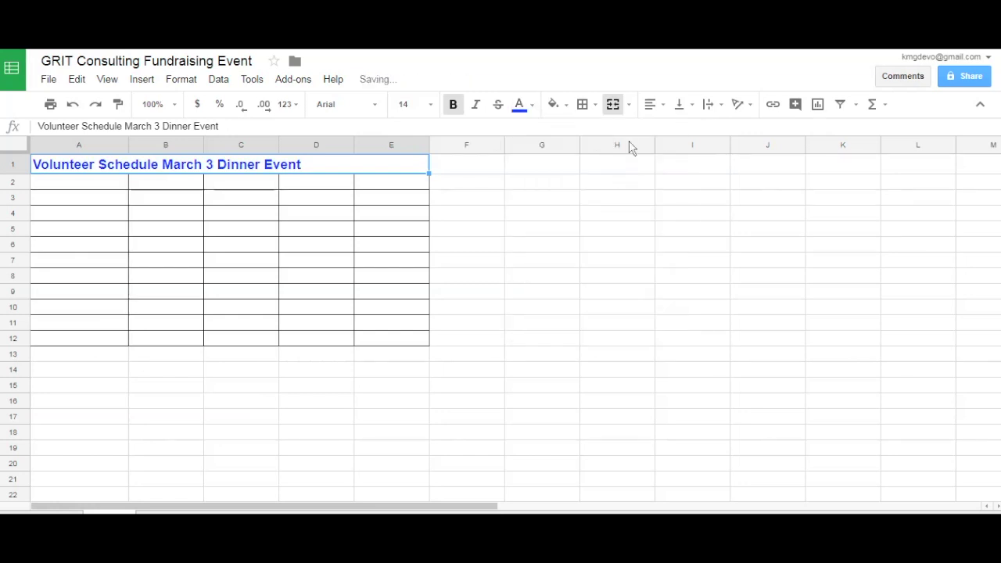
click(659, 114)
click(675, 128)
click(261, 214)
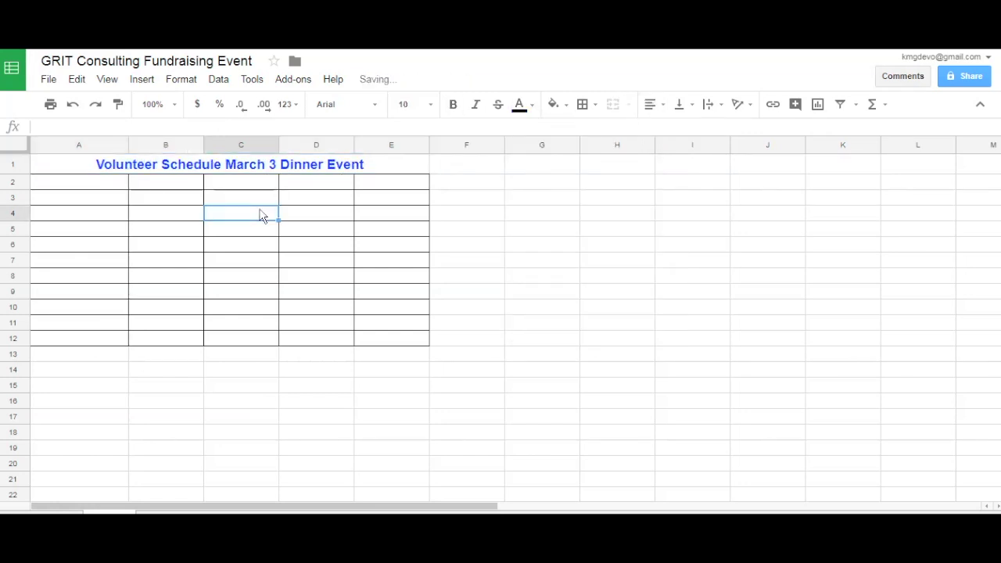
click(88, 184)
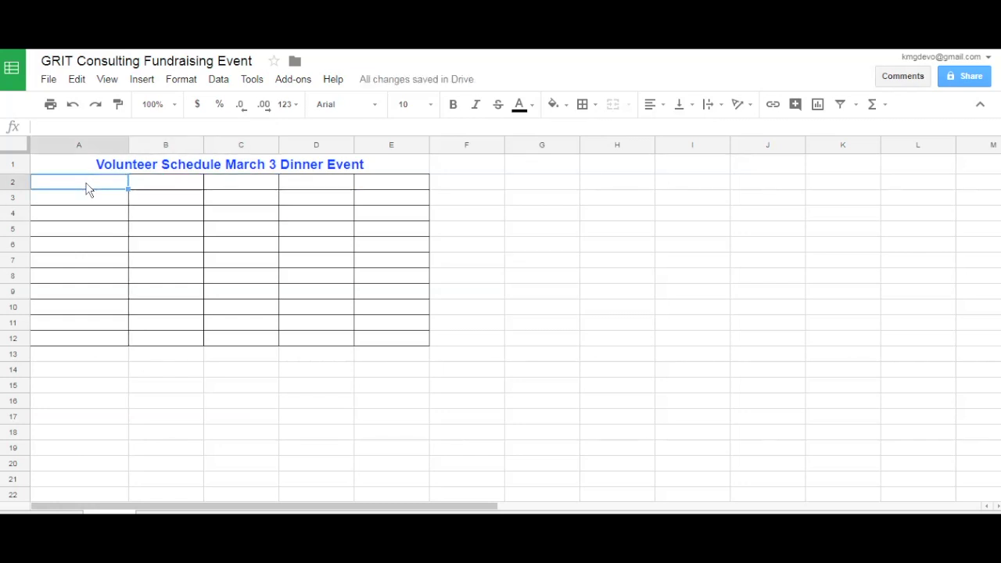
key(Down)
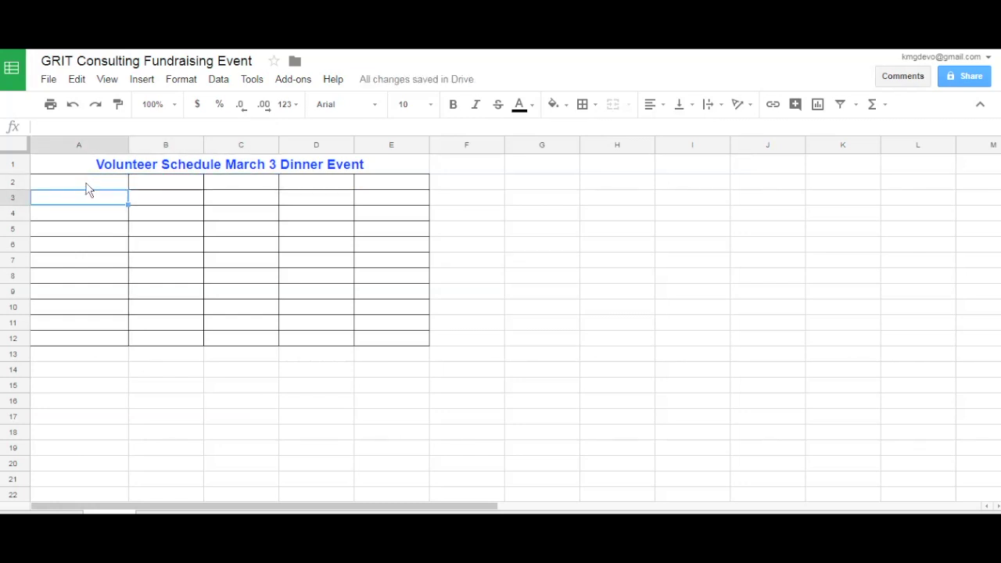
key(Up)
key(Up)
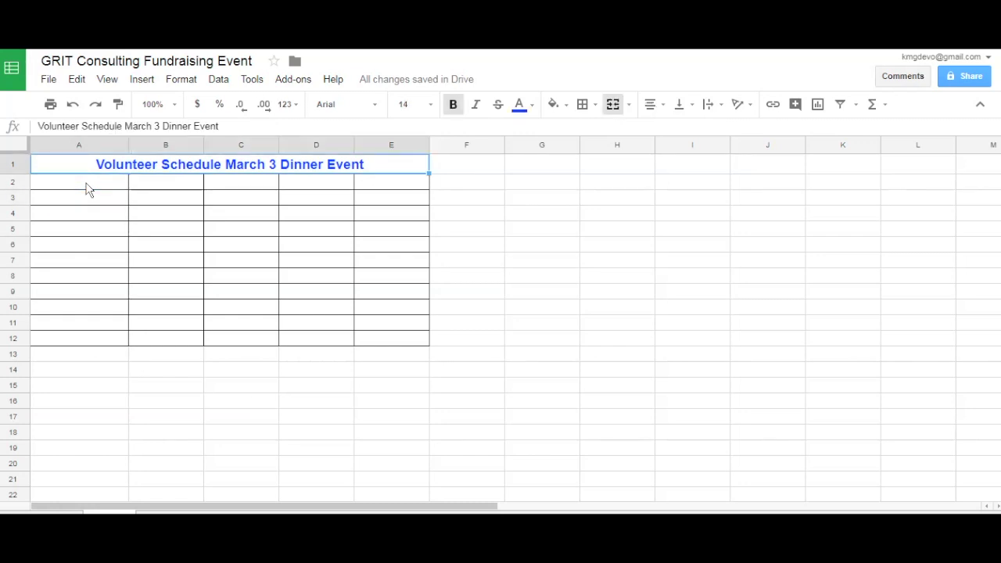
key(Down)
key(Right)
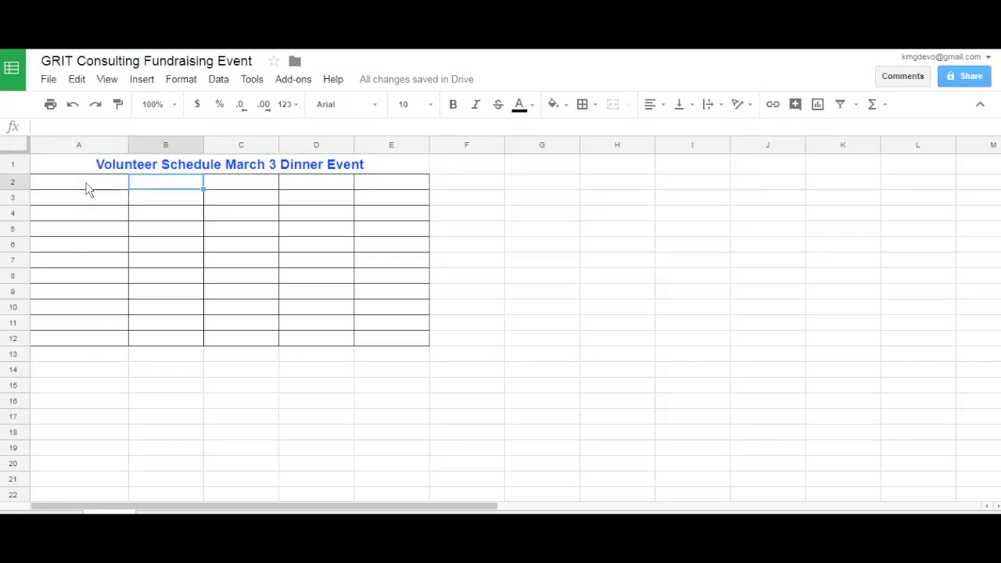
text(4)
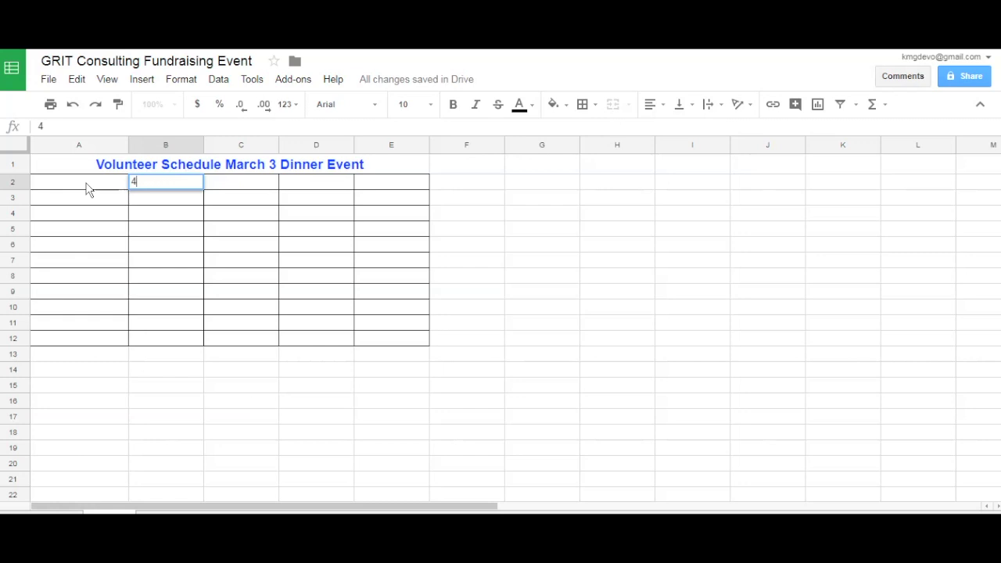
key(Escape)
key(Right)
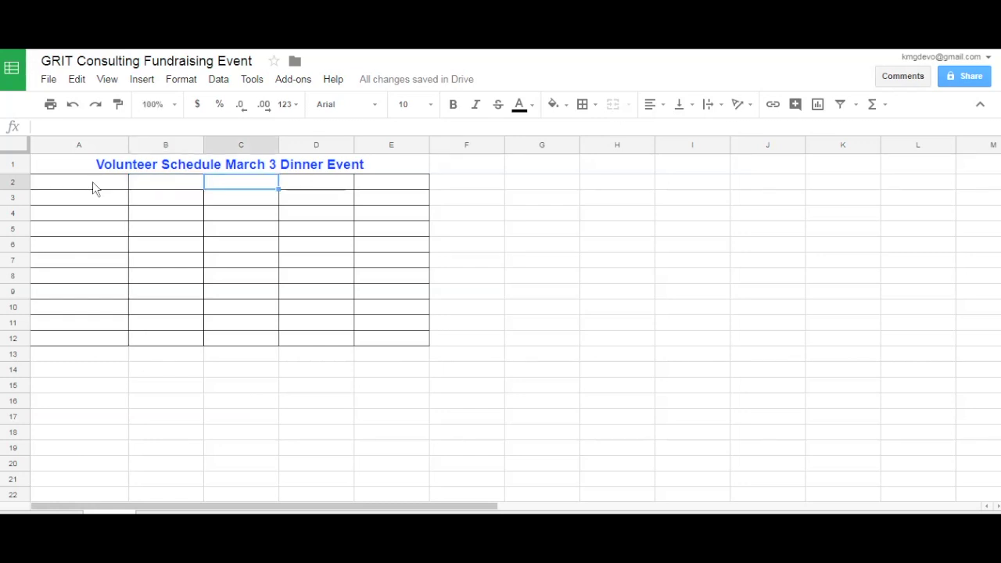
text(6)
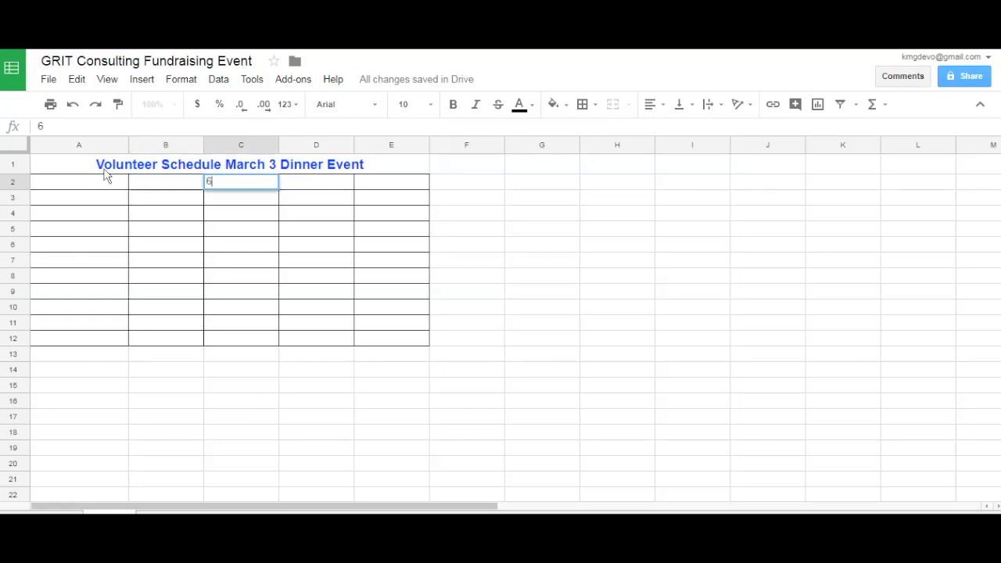
key(Escape)
Enter the time slot "4:30-5:30pm" in cell B2 as the first column heading
key(Left)
text(4)
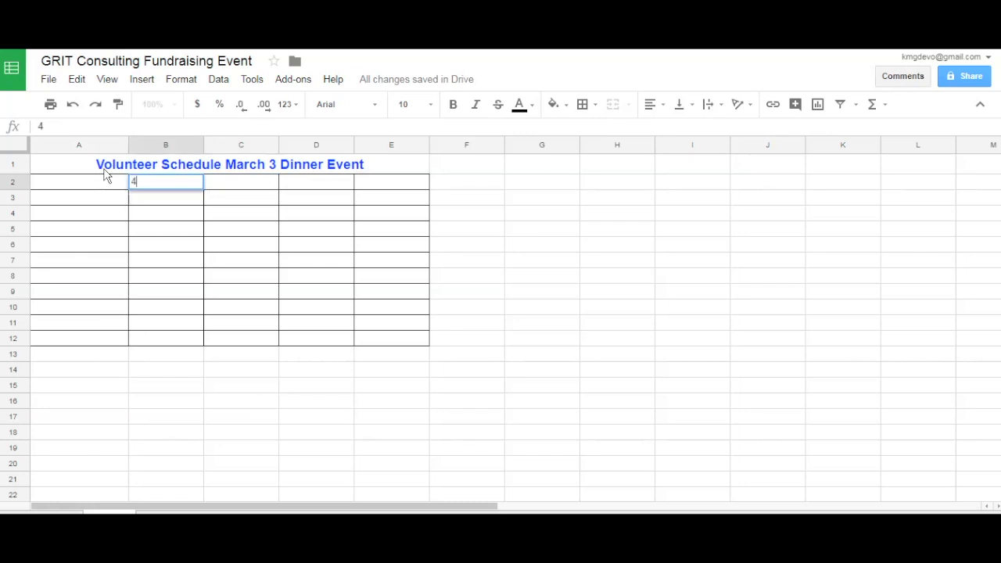
text(:30-5:30pm)
key(Tab)
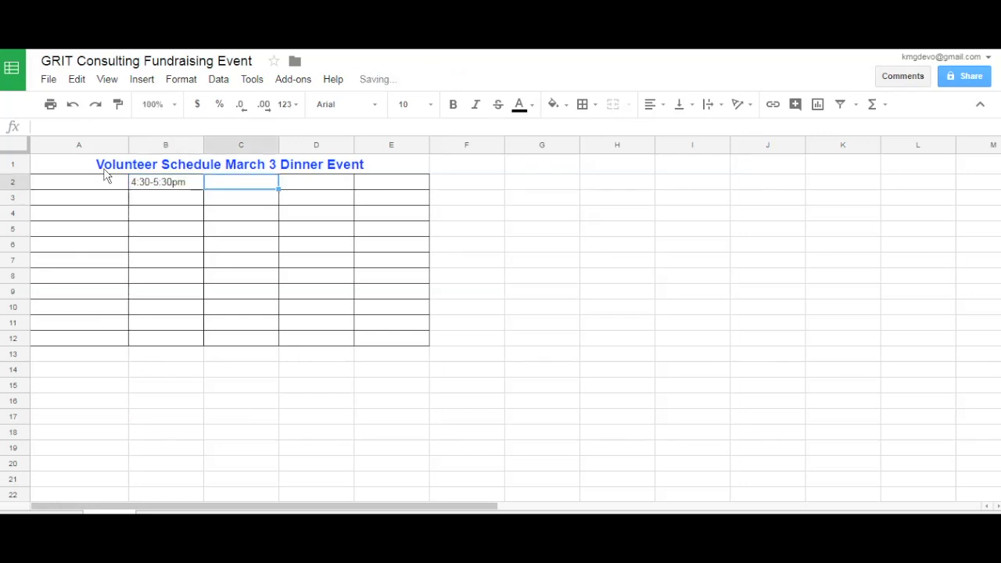
Enter the time slots "5:30-7:00" in cell C2 and "7:00-8:30" in cell D2
key(Return)
text(5)
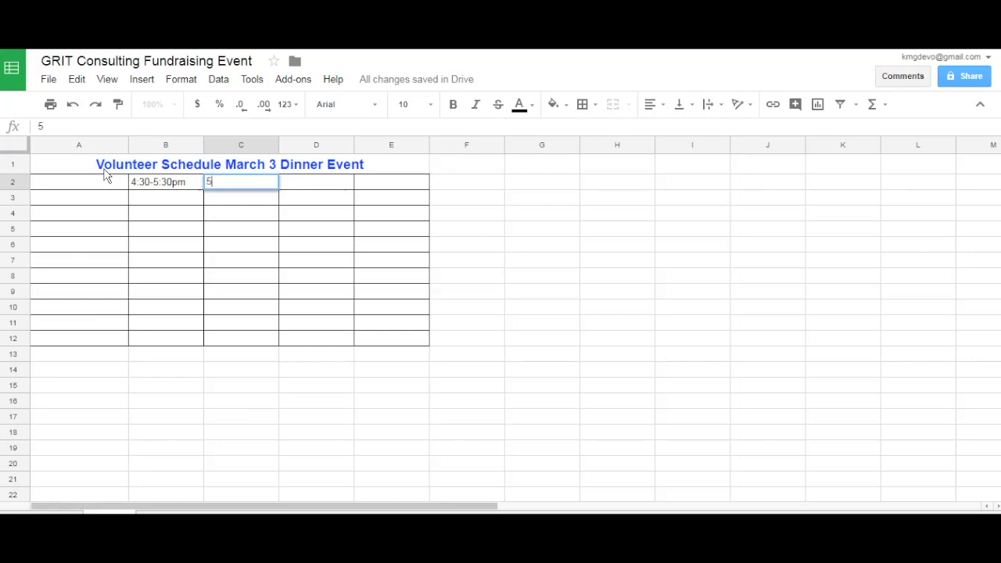
text(:30-7:00)
key(Return)
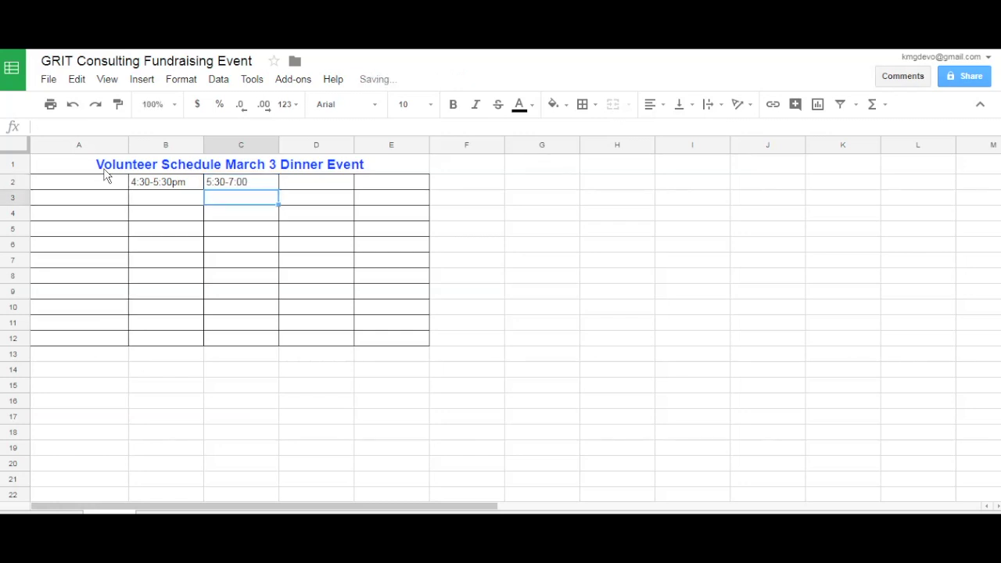
key(Up)
key(Right)
text(7:)
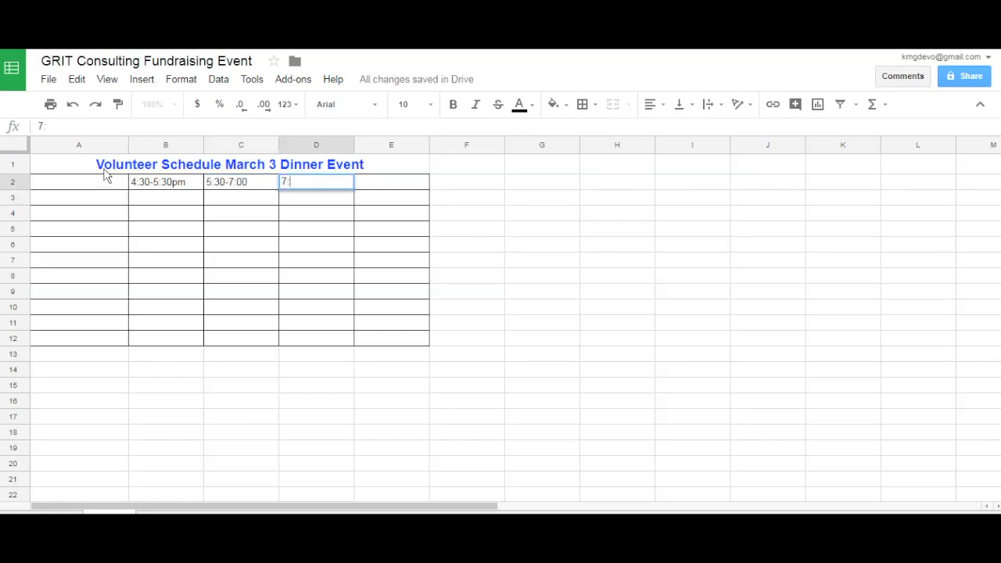
text(00-8:30)
key(Return)
key(Up)
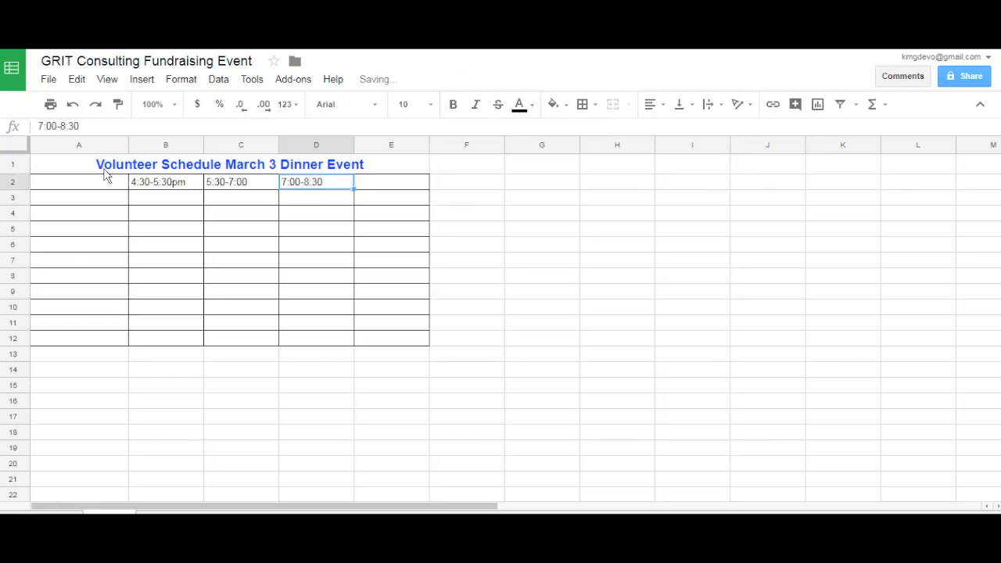
Enter "8:30-9:30 Tear down" in cell E2 as the last column heading
key(Right)
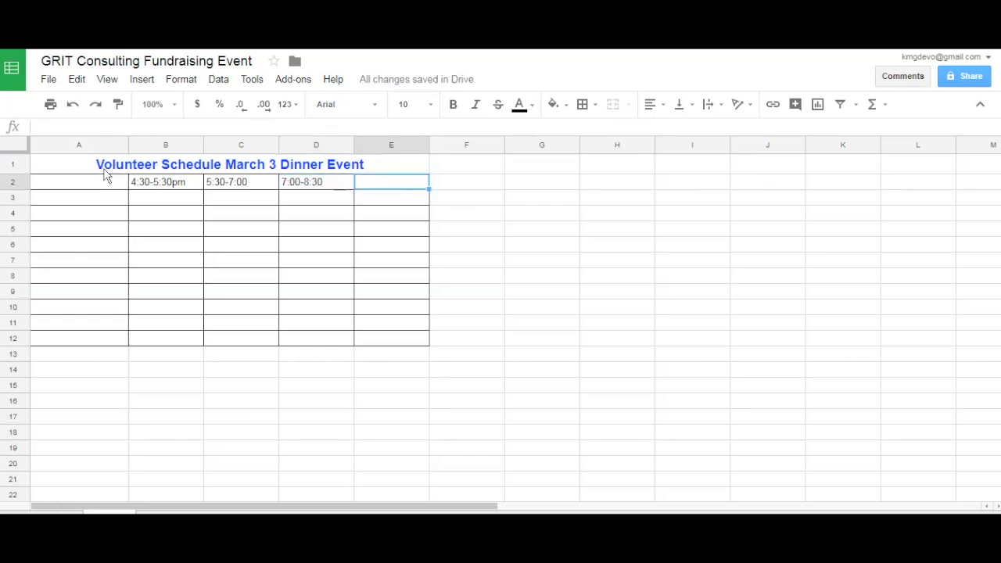
text(8)
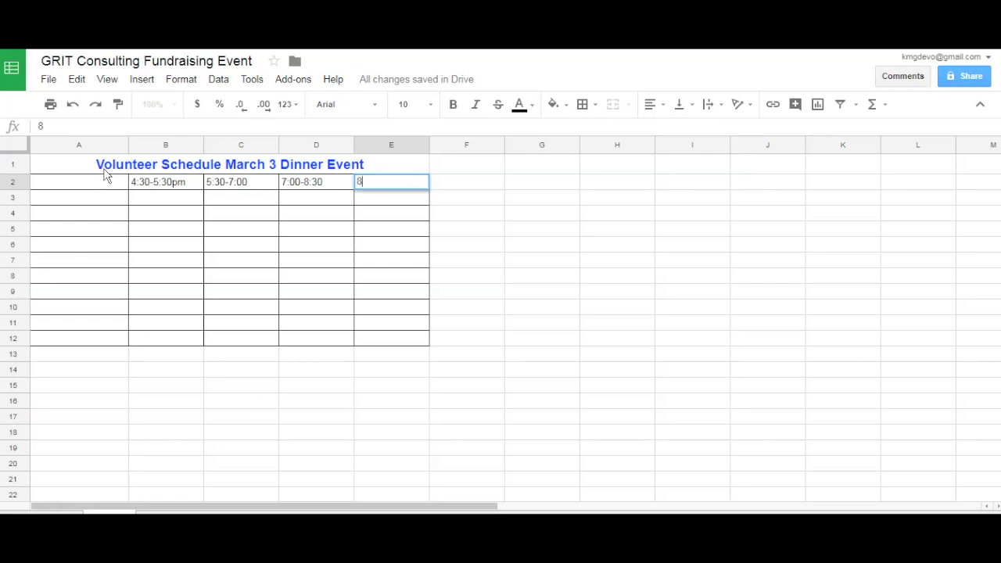
text(:30-9)
text(:30 Tear )
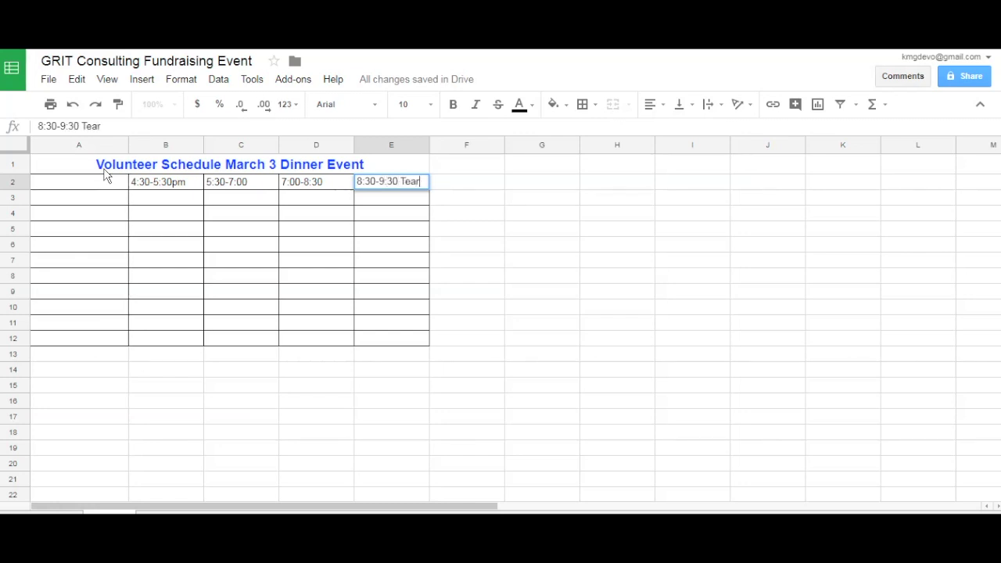
text(down)
key(Return)
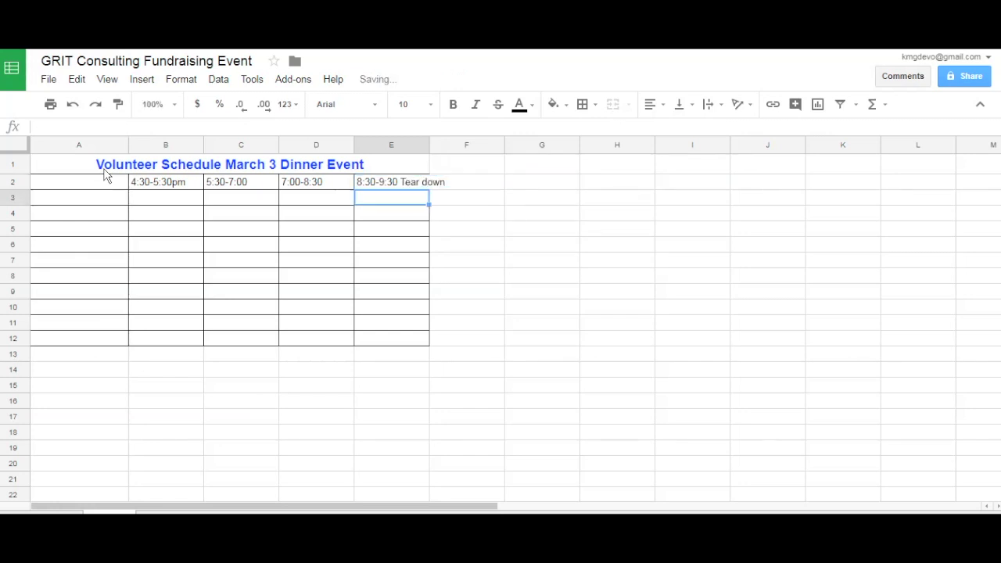
Turn on text wrapping for the tear-down heading in cell E2
key(Up)
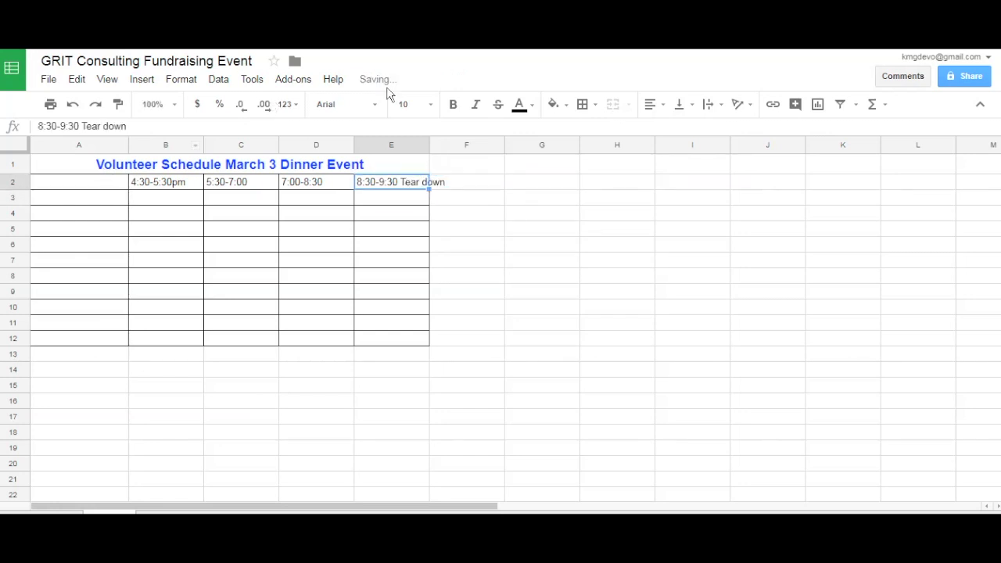
click(709, 104)
click(735, 135)
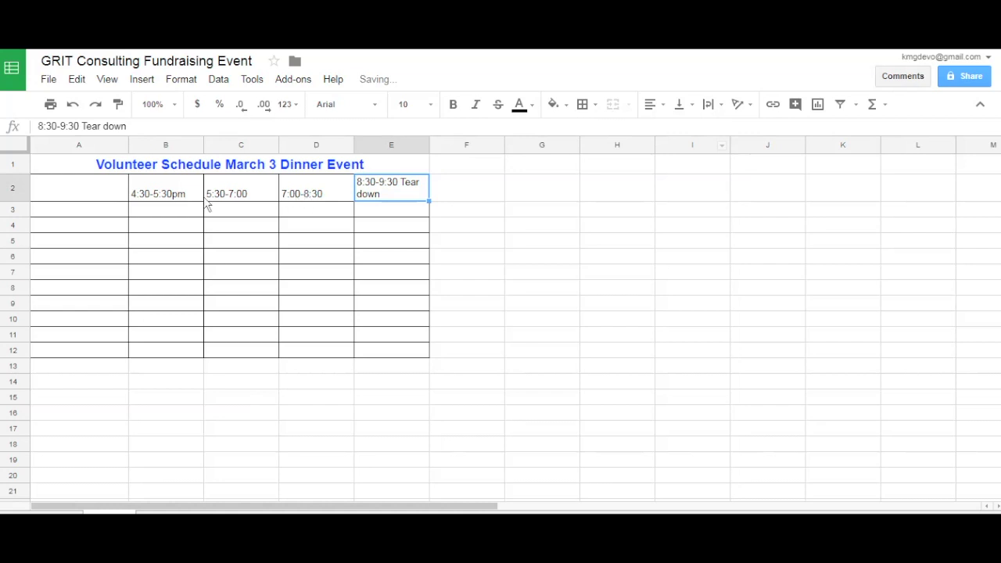
click(106, 187)
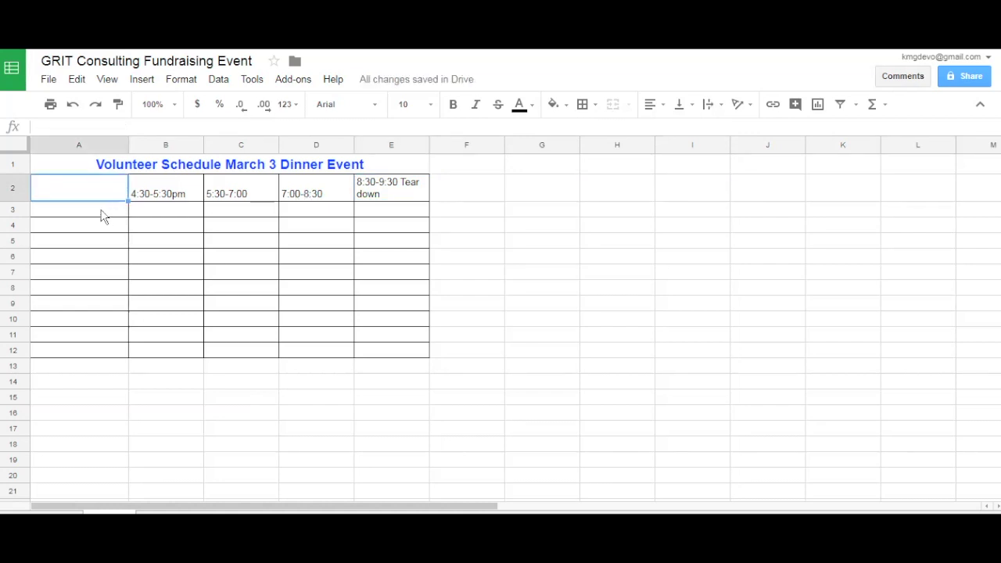
click(102, 216)
key(Up)
key(Down)
key(Right)
key(Right)
key(Right)
key(Right)
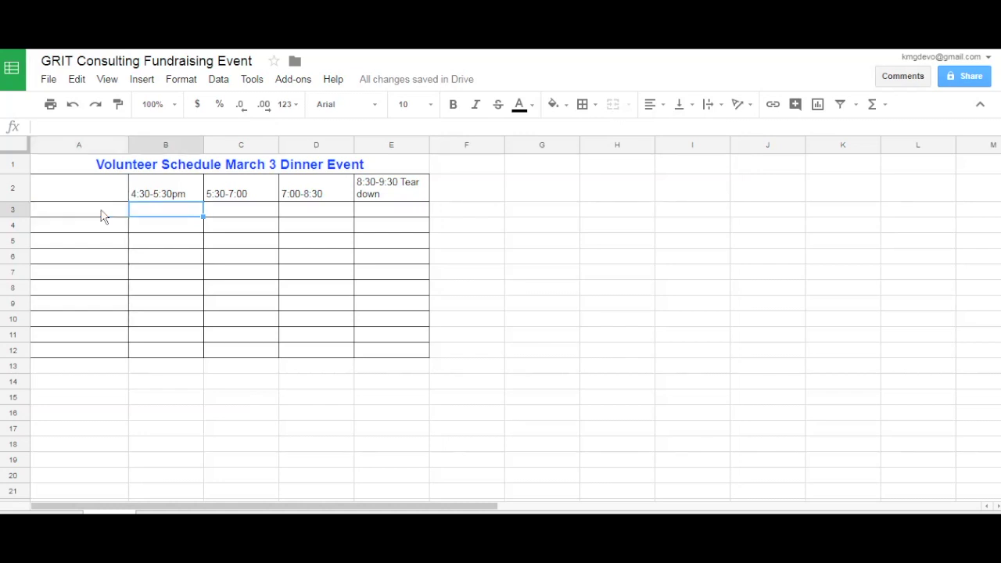
key(Left)
key(Left)
key(Left)
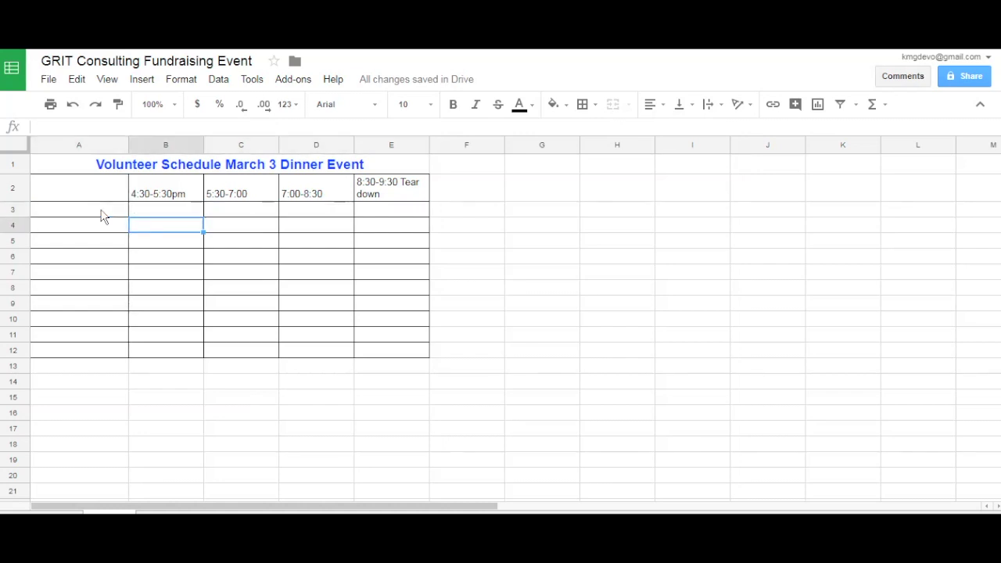
key(Down)
key(Left)
key(Up)
key(Down)
key(Up)
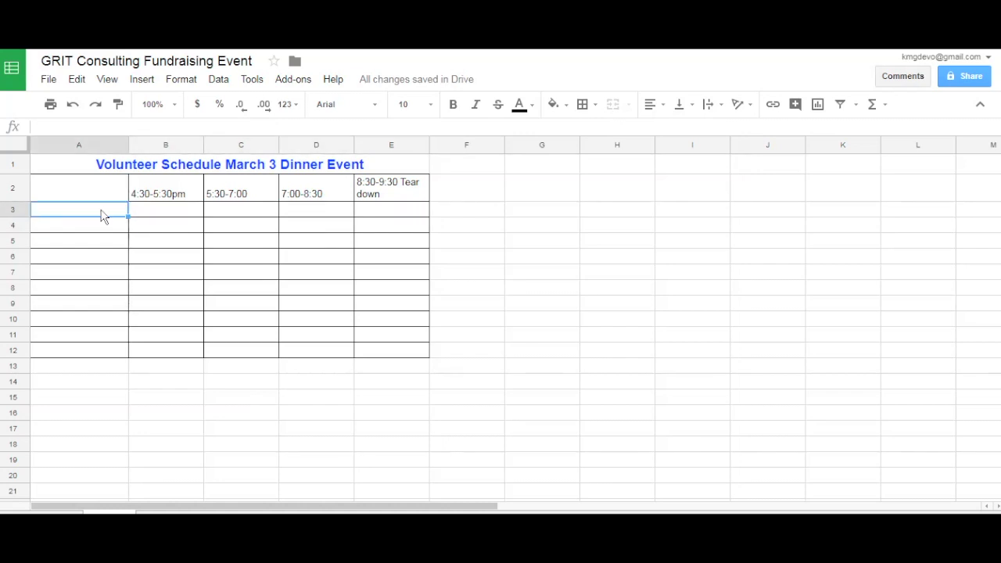
key(Down)
key(Up)
key(Down)
Enter "Registration Table" in cell A3 as the first volunteer task
key(Up)
text(R)
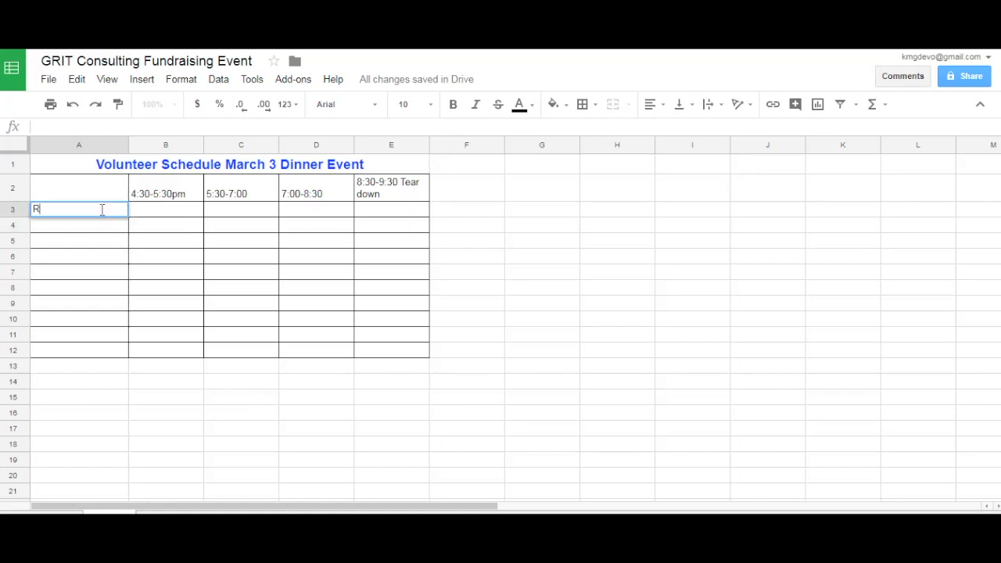
text(egistration Table)
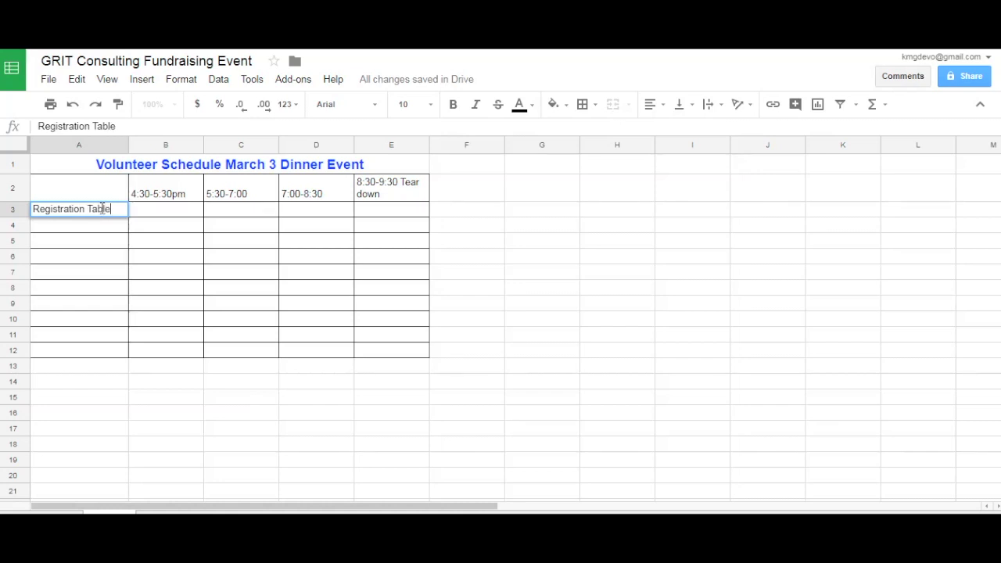
key(Return)
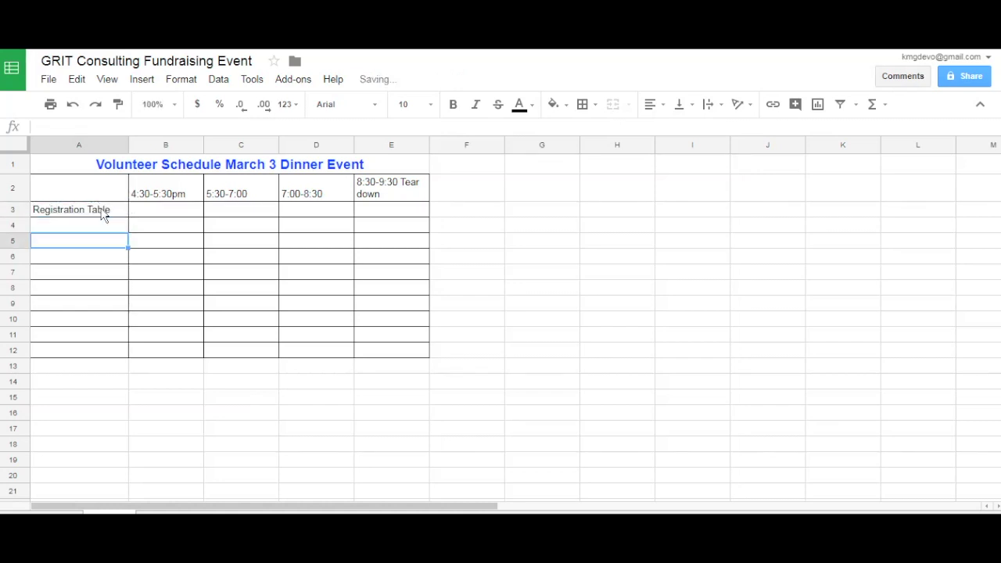
Enter the task names "Cookies" in cell A5 and "50/50 Tickets" in cell A7, skipping a row between tasks
click(103, 215)
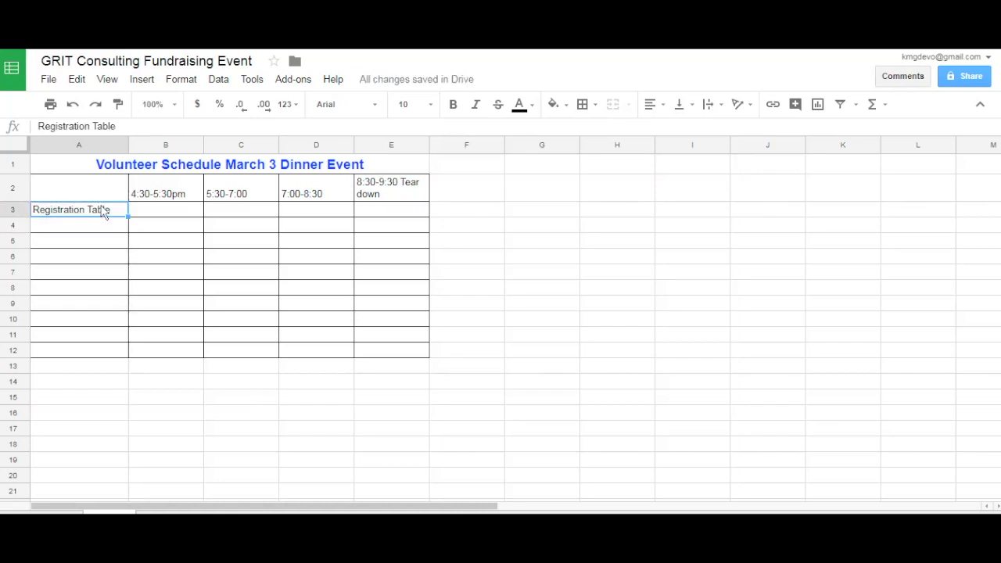
key(Down)
key(Down)
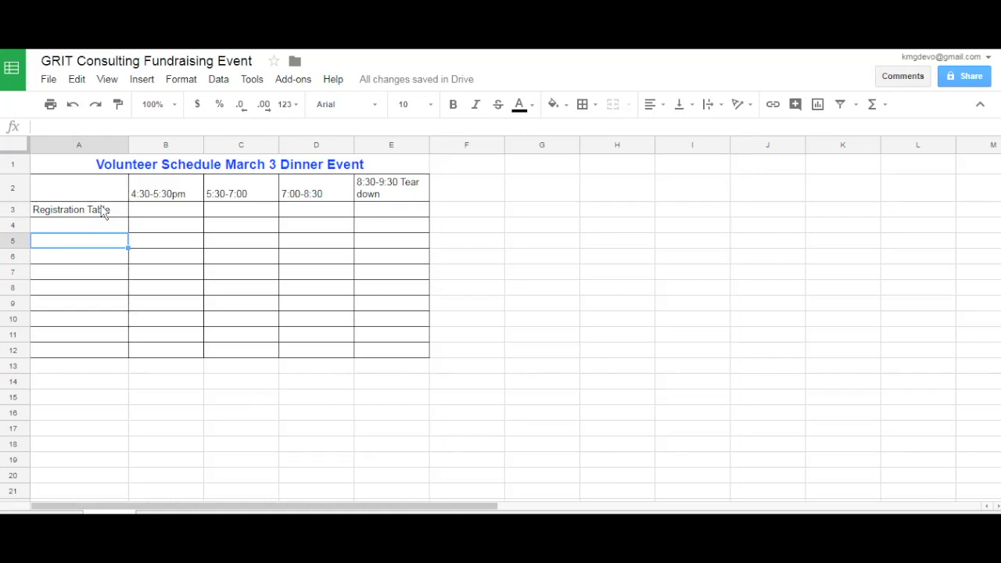
text(Cookies)
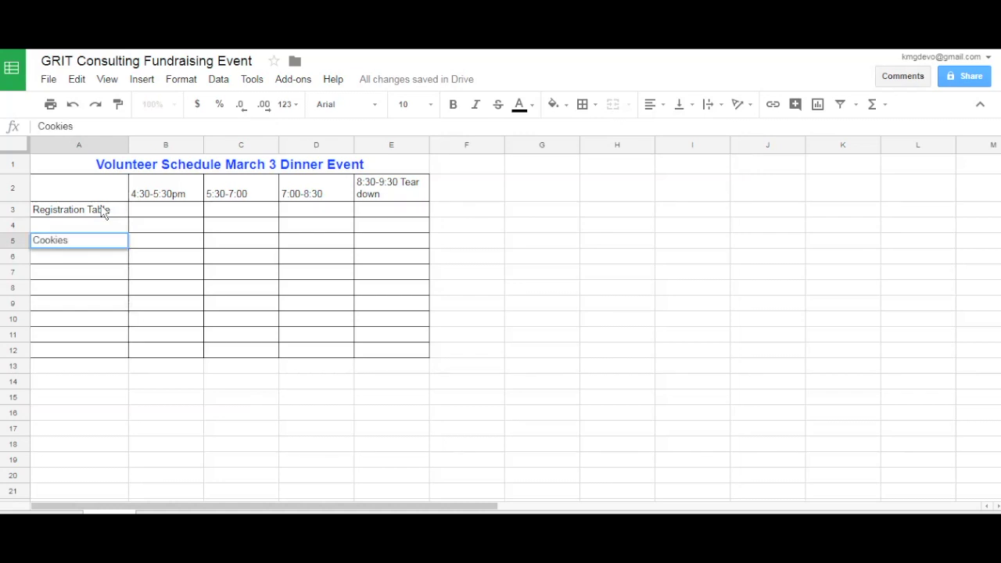
key(Return)
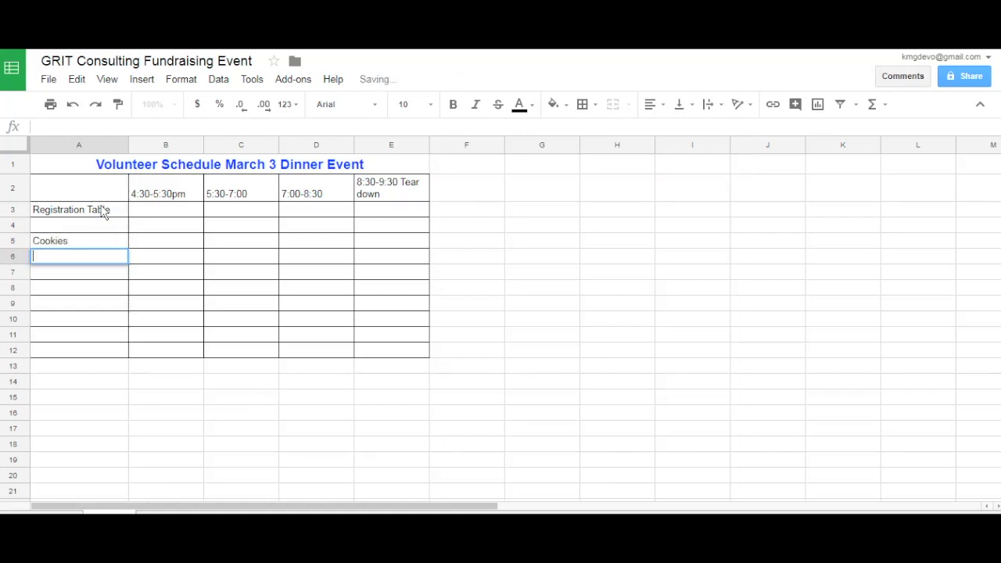
key(Down)
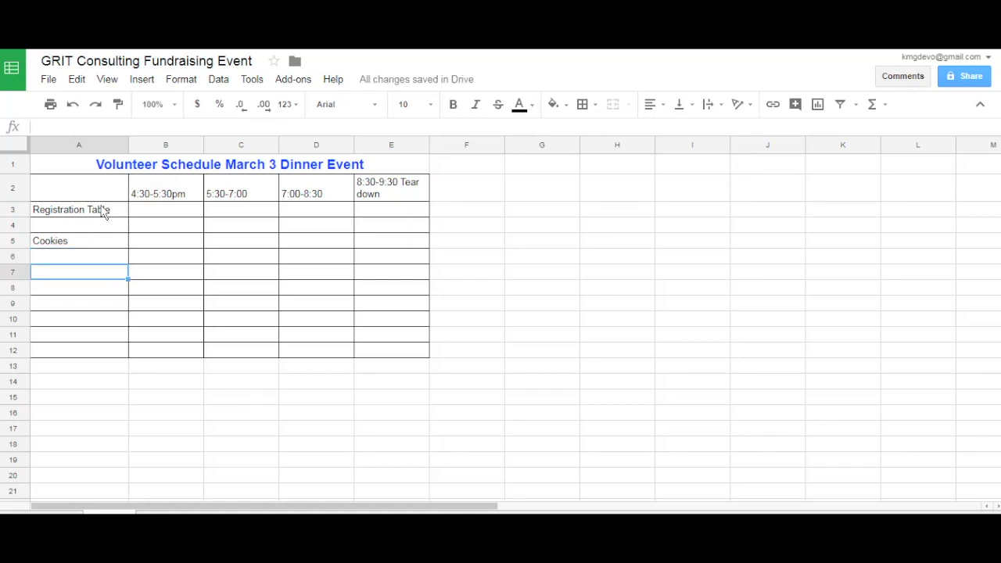
text(50)
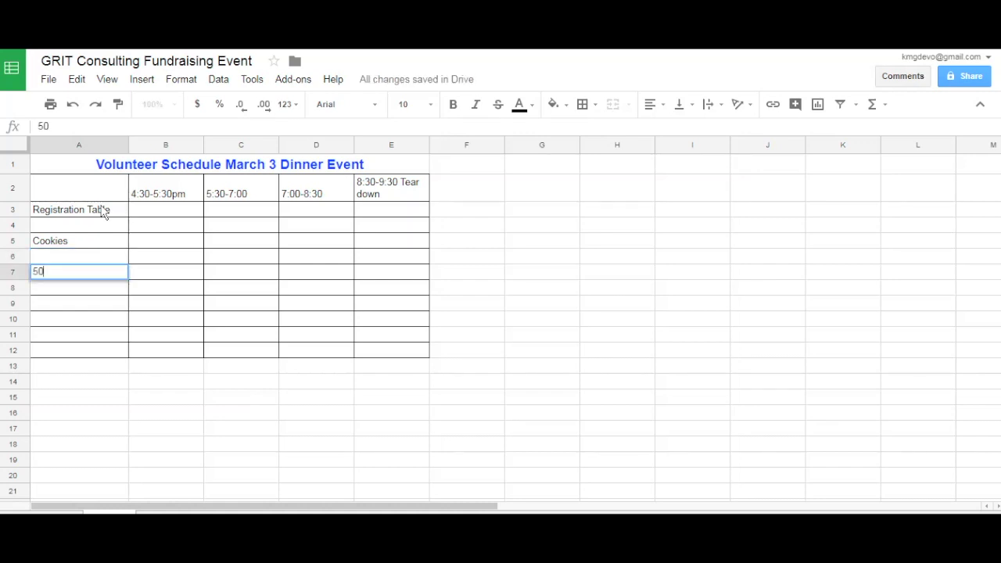
text(/50 Tickets)
key(Return)
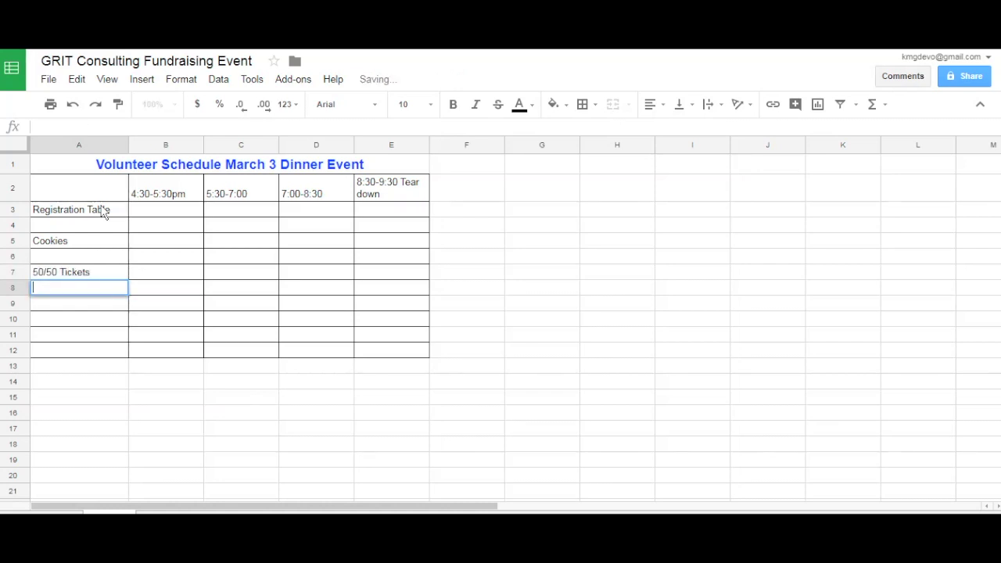
Enter the task names "Silent Auction" in cell A9 and "Elf dancing" in cell A11
key(Down)
text(Sile)
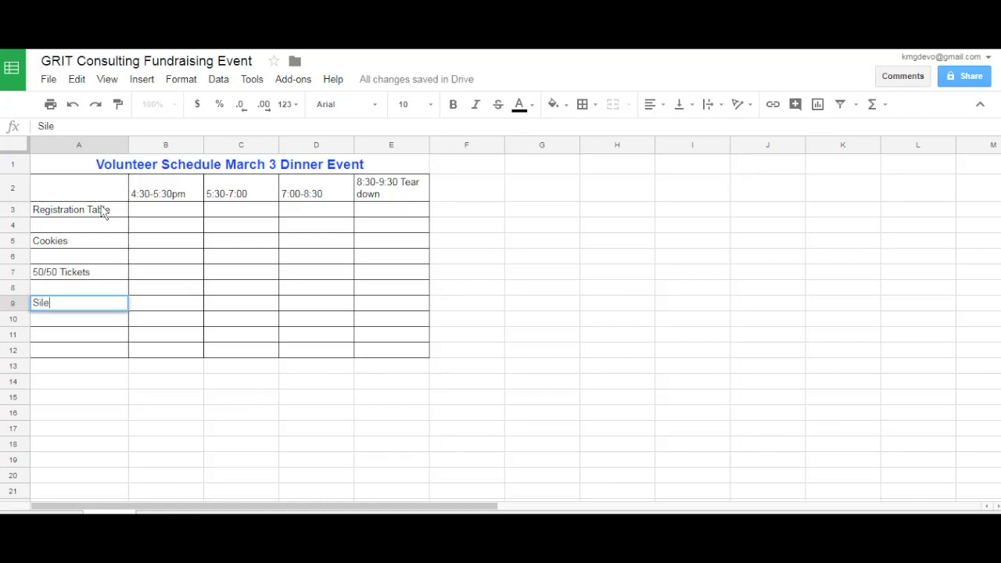
text(nt Auction)
key(Return)
key(Return)
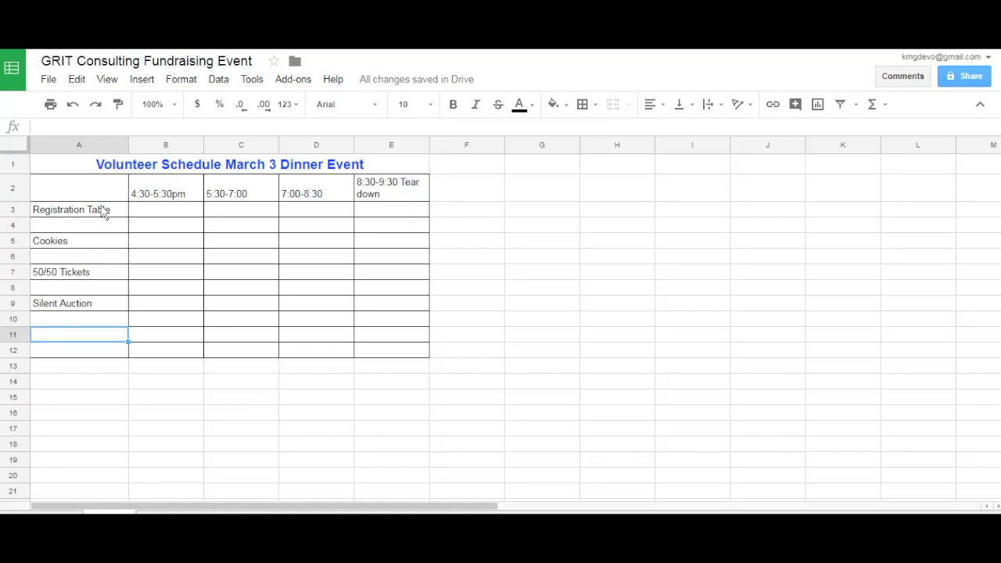
text(Elf)
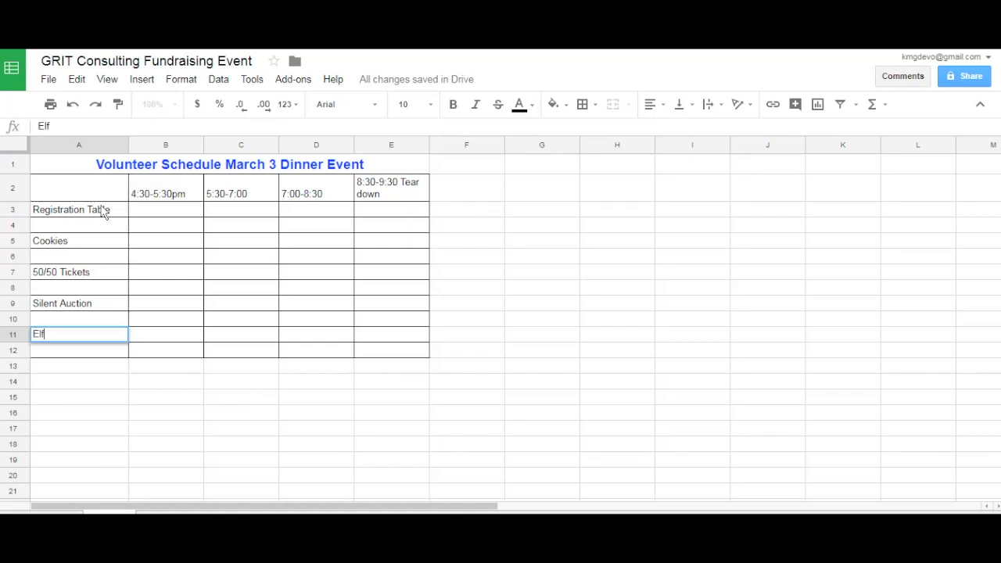
text( dancing)
key(Return)
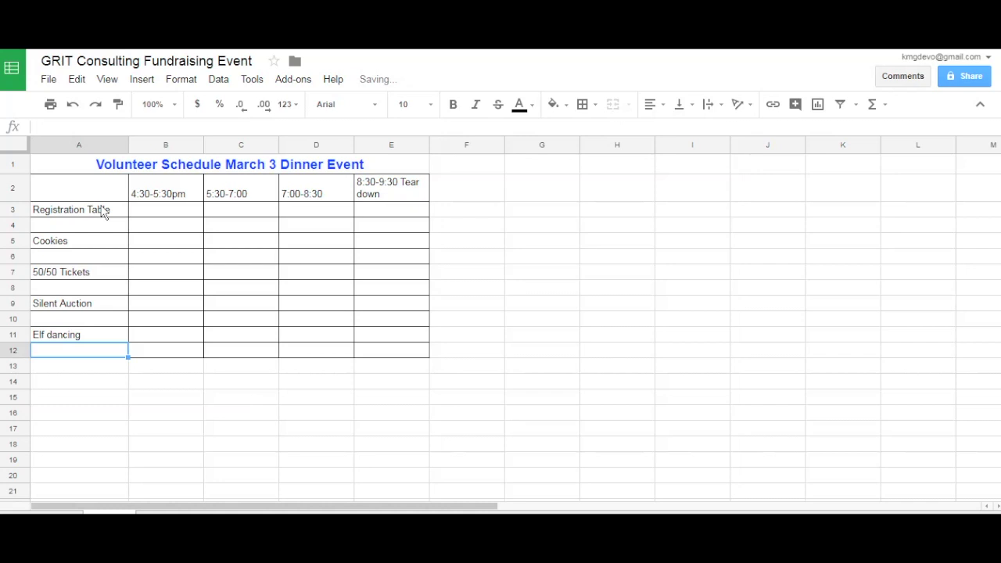
Apply a filter to the whole schedule table, cells A2 through E12, with row 2 as the header row
key(Up)
key(Up)
key(Up)
key(Up)
key(Up)
key(Up)
key(Up)
key(Up)
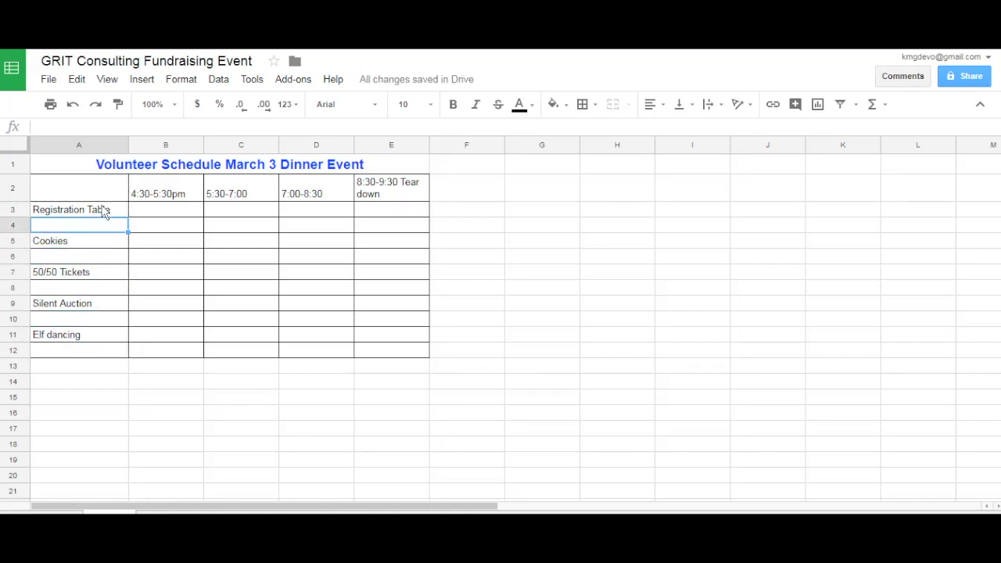
key(Up)
key(Up)
key(shift+Down)
key(shift+Down)
key(shift+Down)
key(shift+Down)
key(shift+Down)
key(shift+Down)
key(shift+Down)
key(shift+Down)
key(shift+Down)
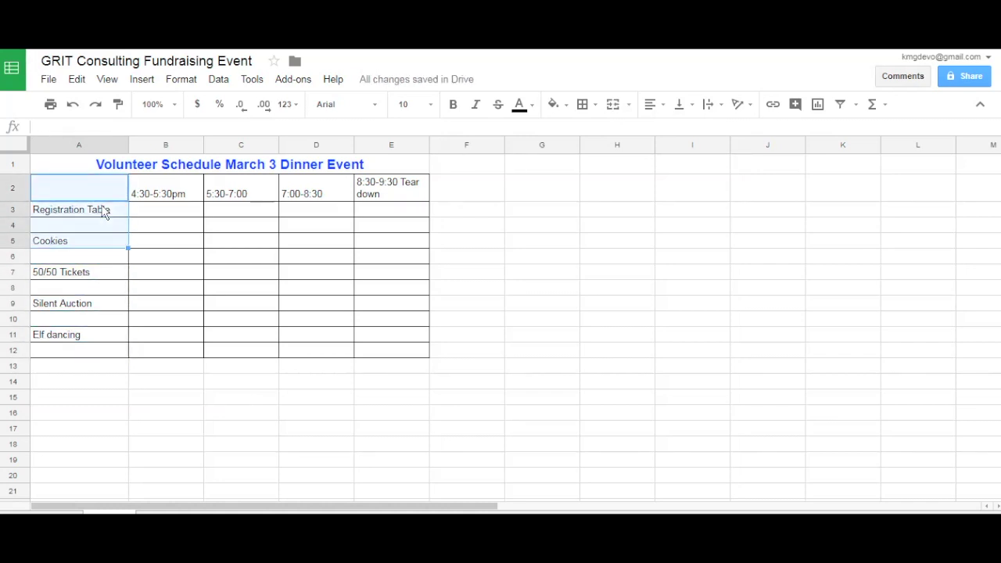
key(shift+Down)
key(shift+Right)
key(shift+Right)
key(shift+Right)
key(shift+Right)
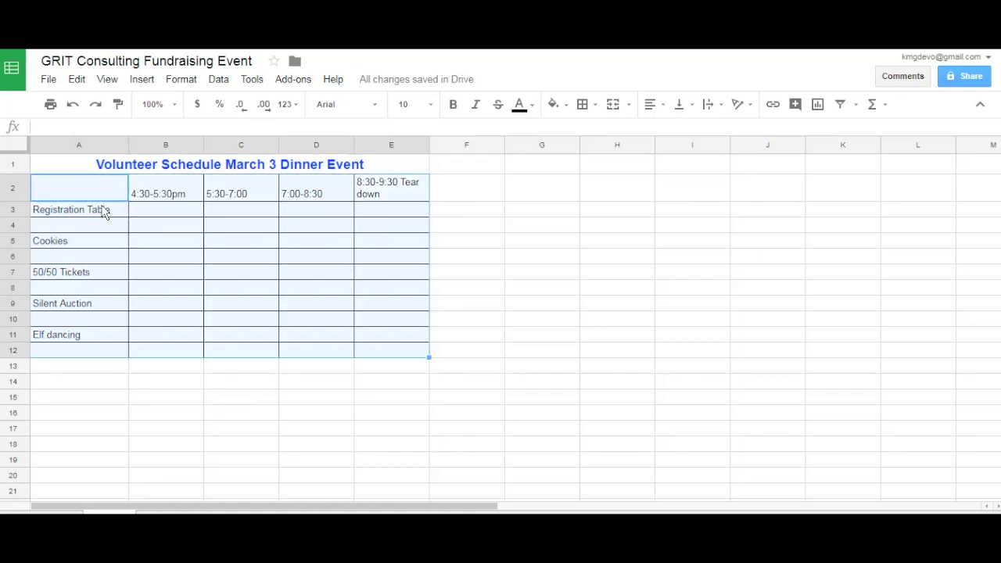
click(180, 79)
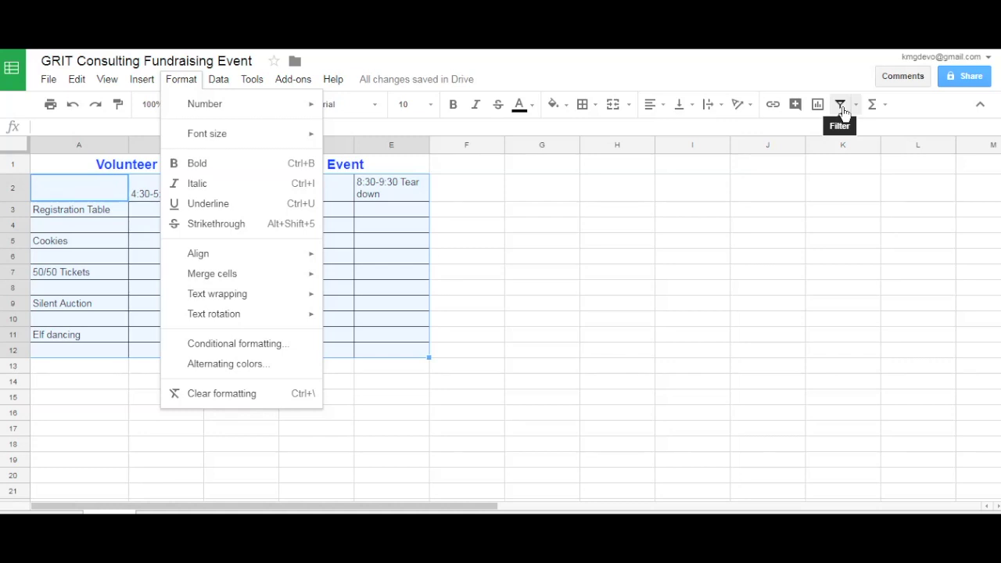
click(841, 105)
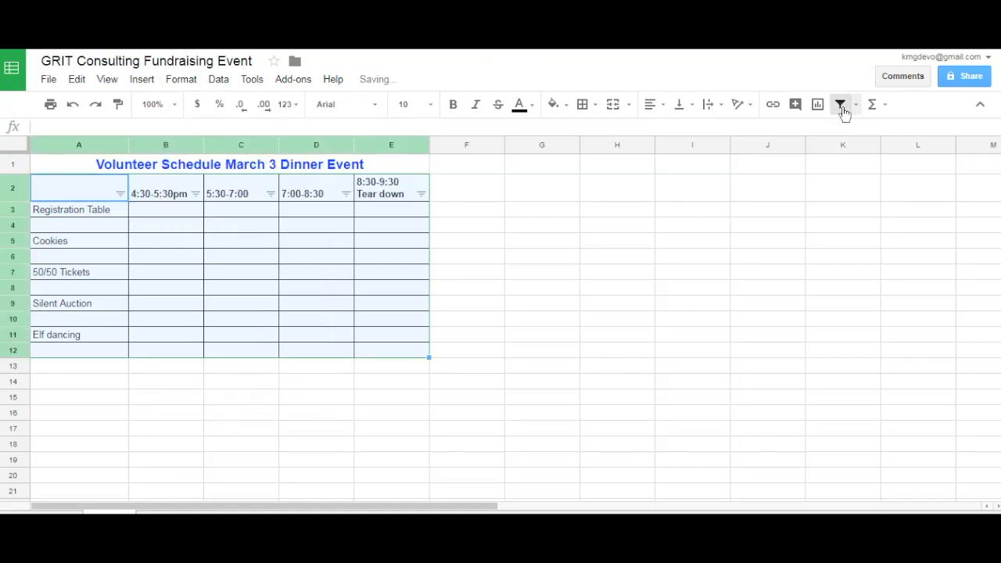
click(543, 214)
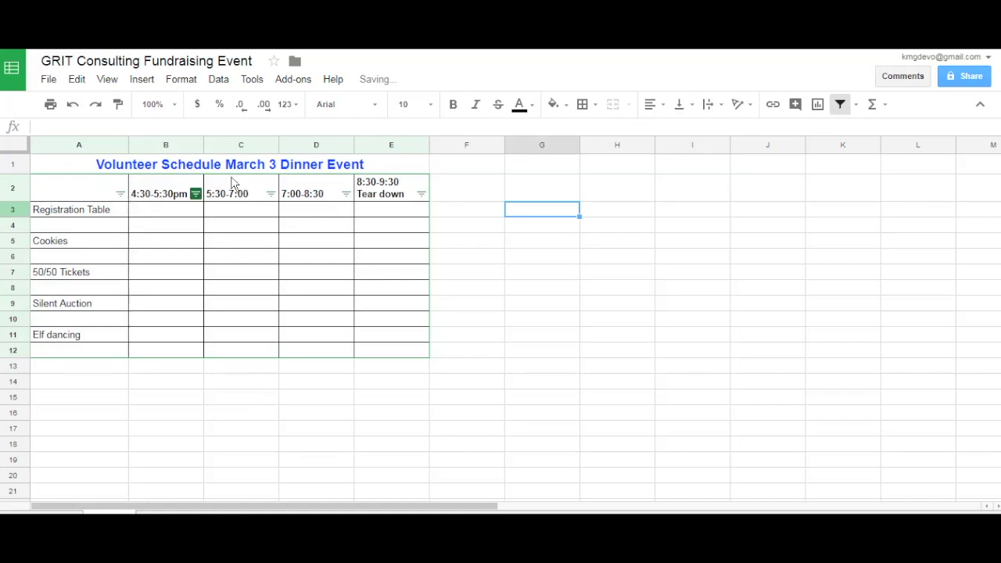
click(84, 215)
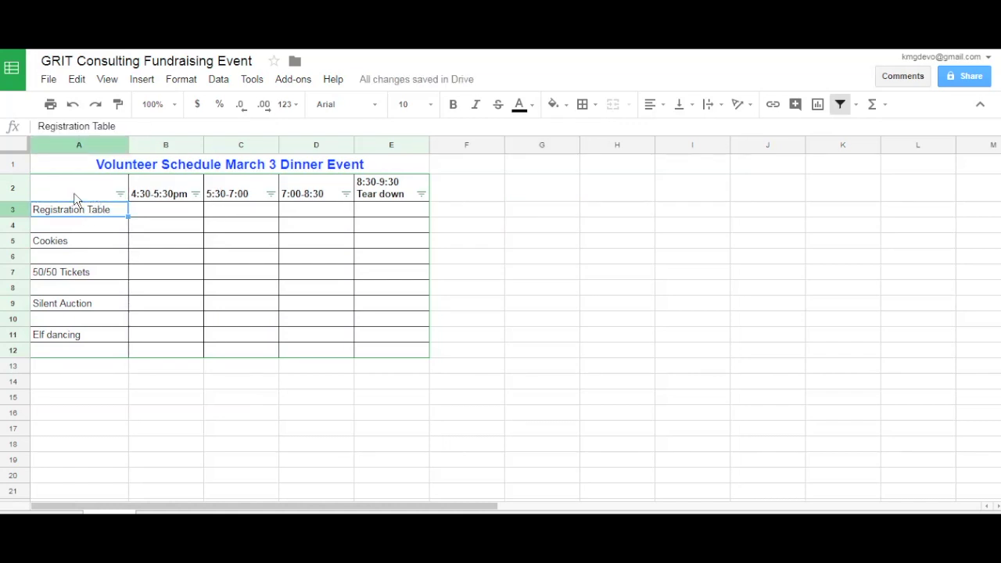
Make the task column bold, from cell A2 down to cell A12
click(75, 200)
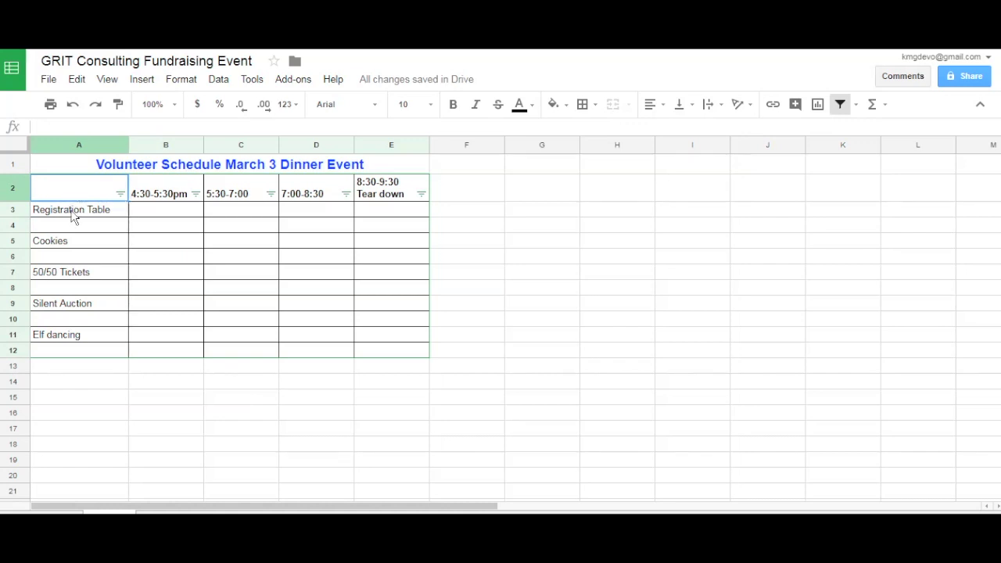
drag(72, 217, 71, 349)
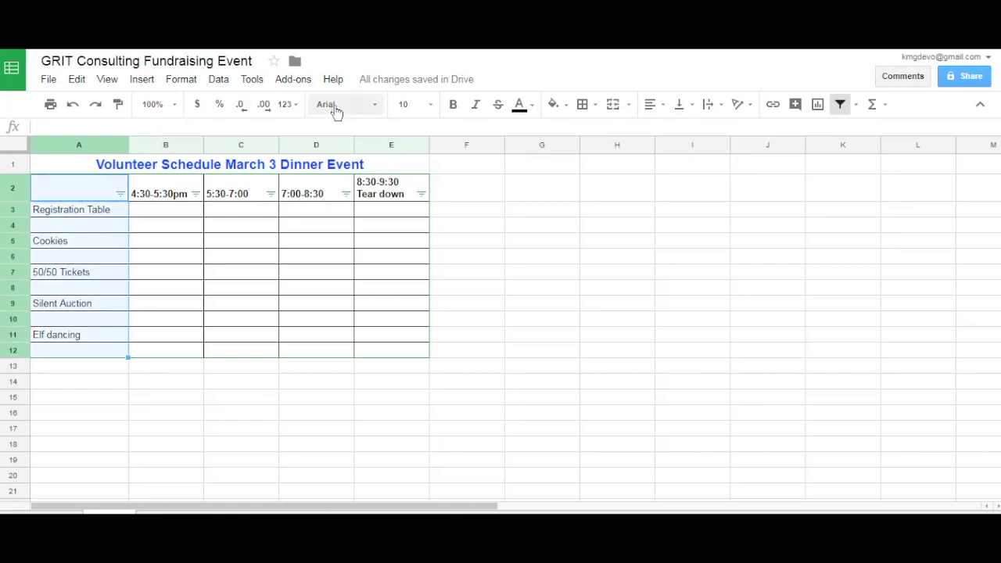
click(453, 107)
click(73, 216)
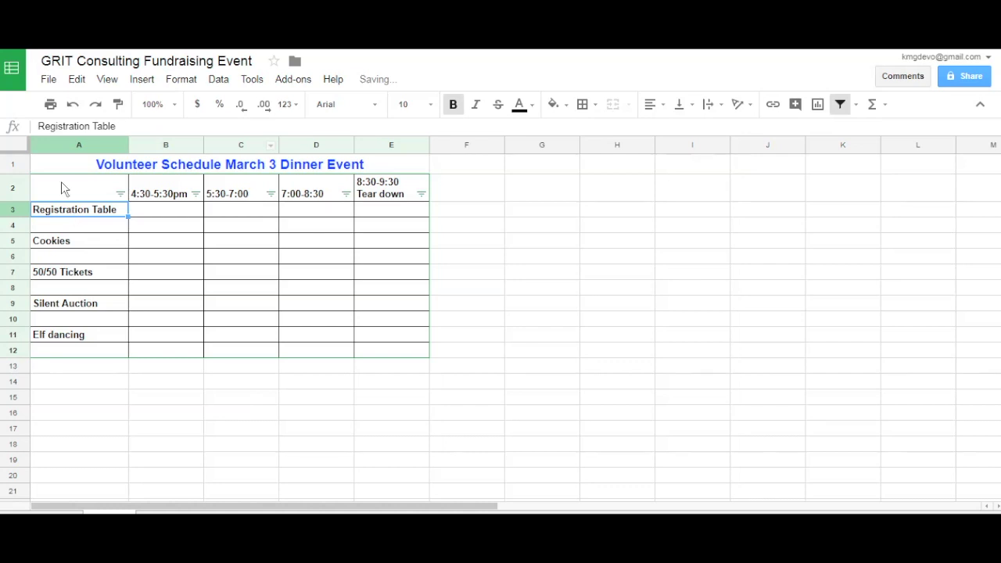
Fill the time-slot heading row, cells A2 through E2, with dark green
click(70, 195)
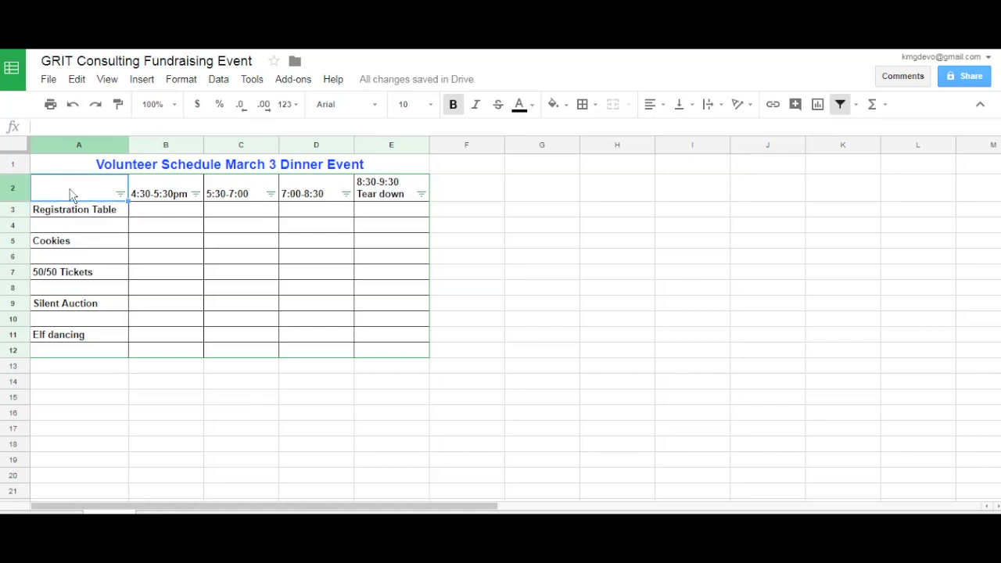
key(shift+Right)
key(shift+Right)
key(shift+Right)
key(shift+Right)
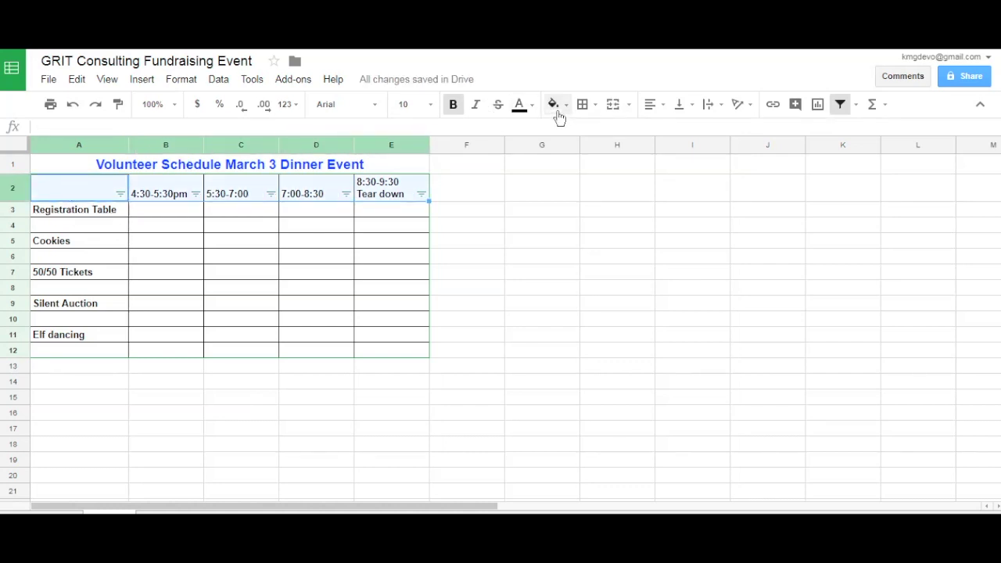
click(555, 110)
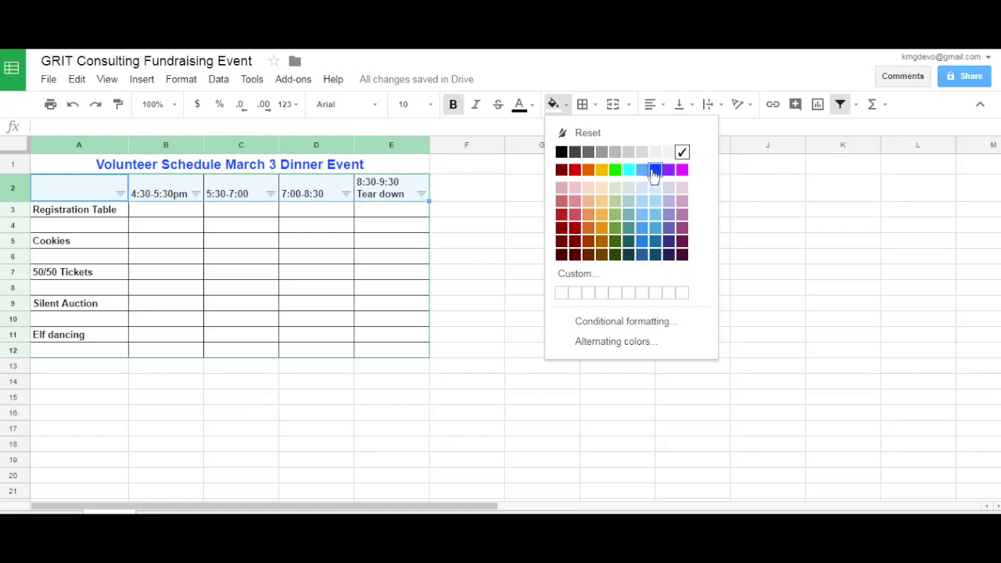
click(618, 243)
click(215, 224)
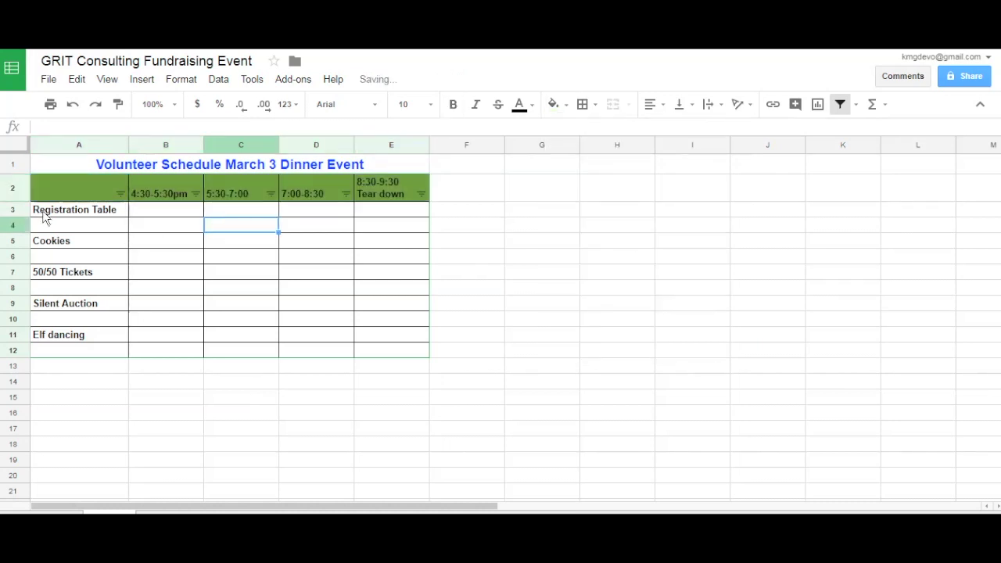
Fill the two Registration Table rows, cells A3 through E4, with the lightest green shade
drag(55, 217, 415, 232)
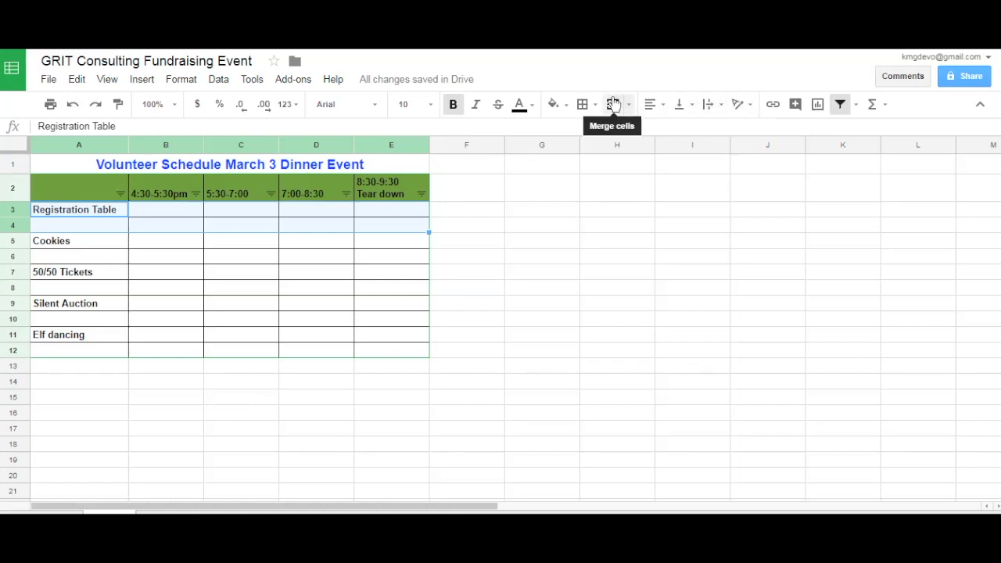
click(555, 108)
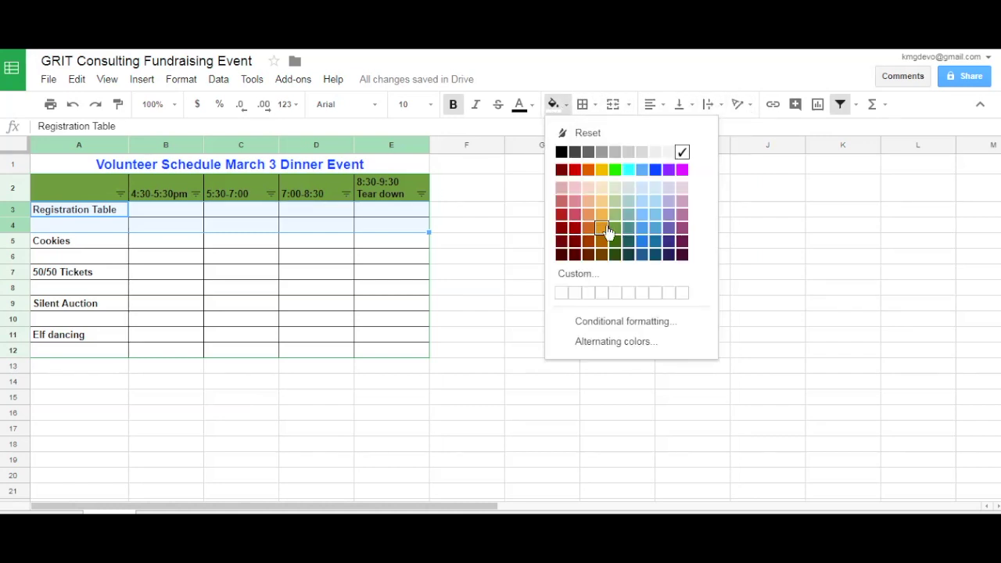
click(615, 188)
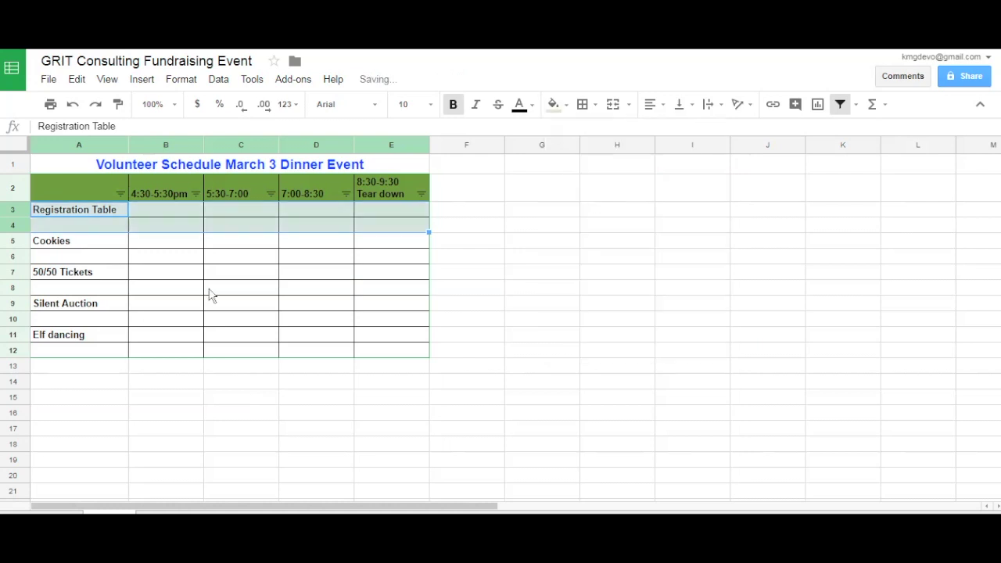
Fill the Cookies, 50/50 Tickets, Silent Auction and Elf dancing row pairs, columns A to E, with varying shades of green
click(109, 241)
drag(109, 241, 399, 258)
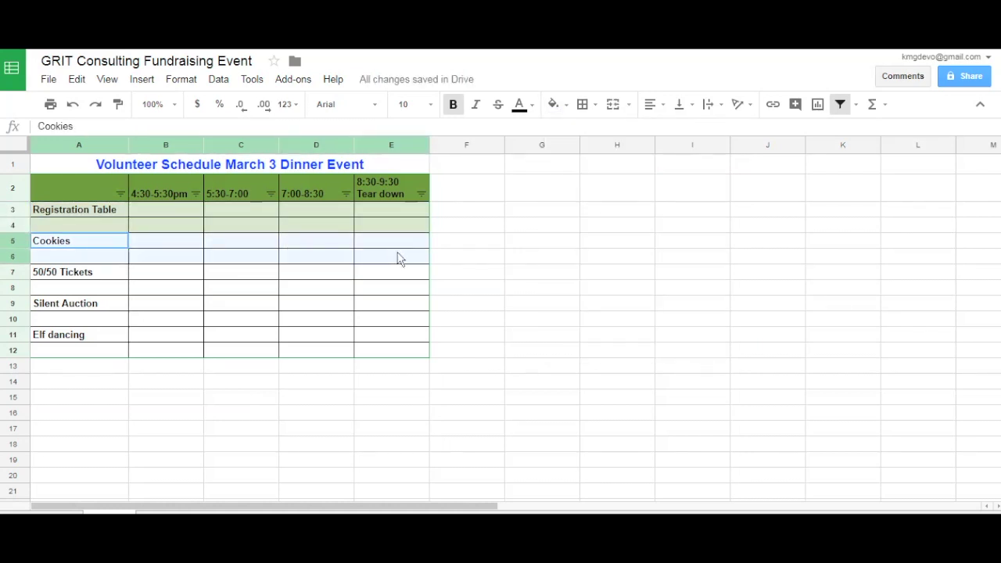
click(567, 110)
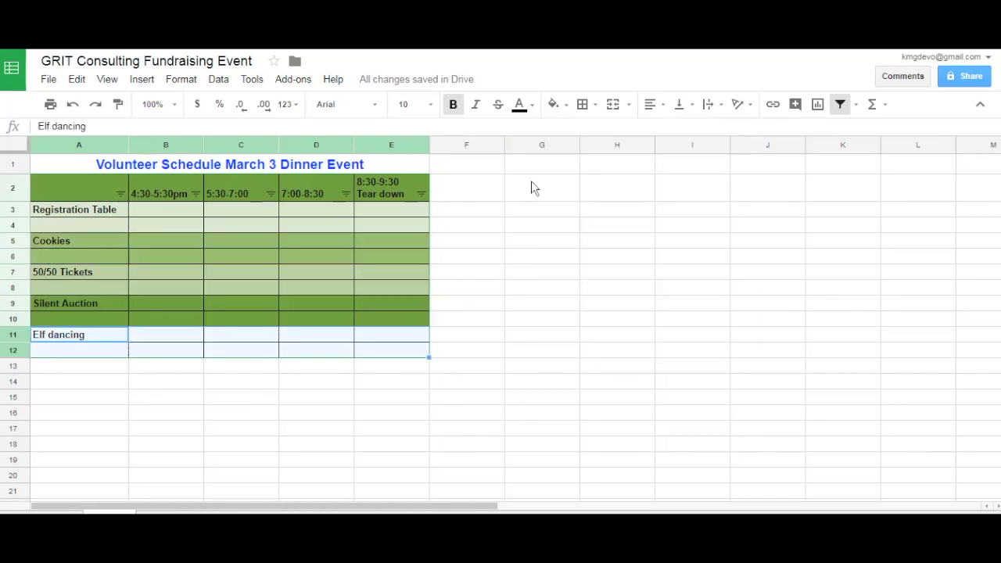
click(557, 114)
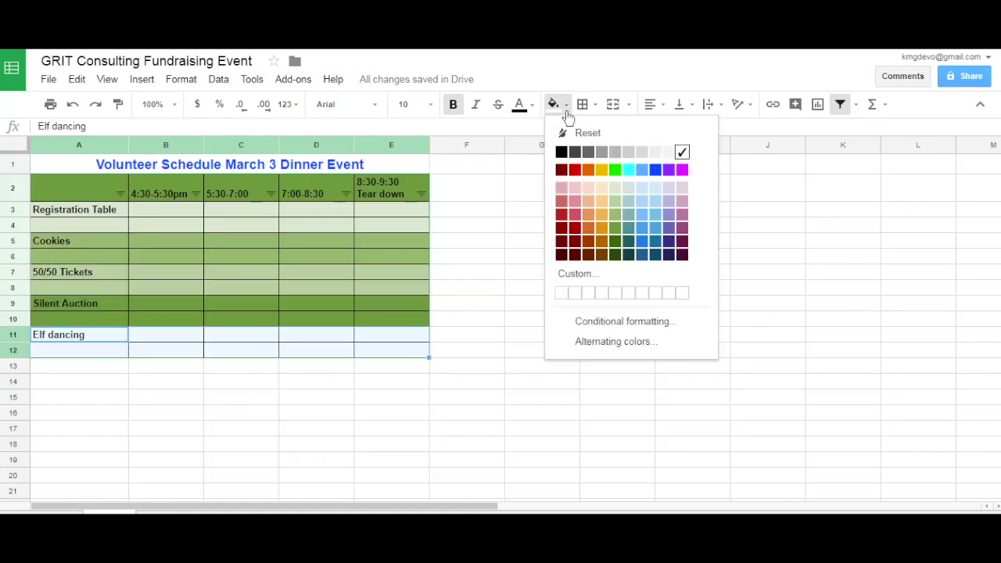
click(618, 202)
click(557, 283)
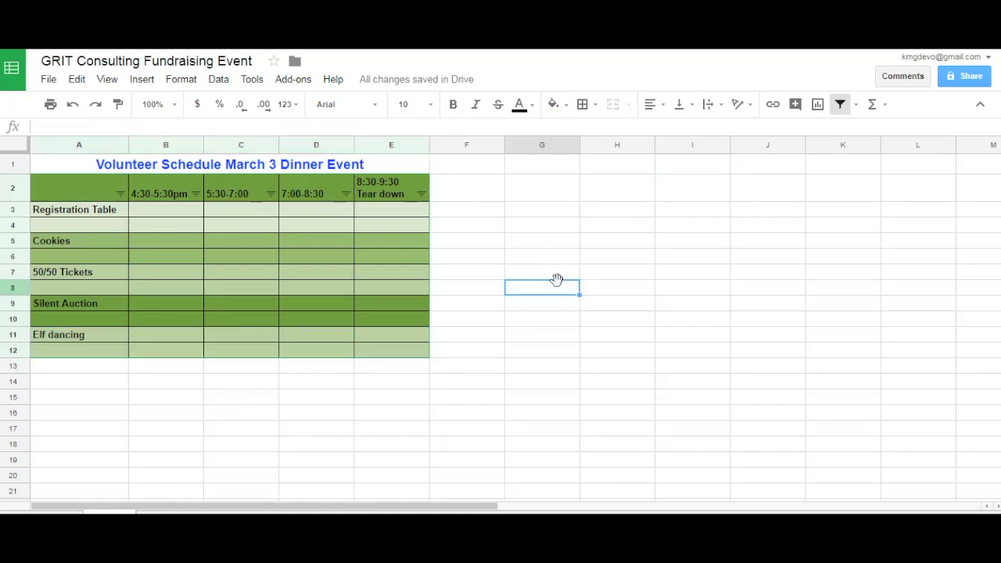
Change the title text "Volunteer Schedule March 3 Dinner Event" in row 1 to very dark green
click(394, 164)
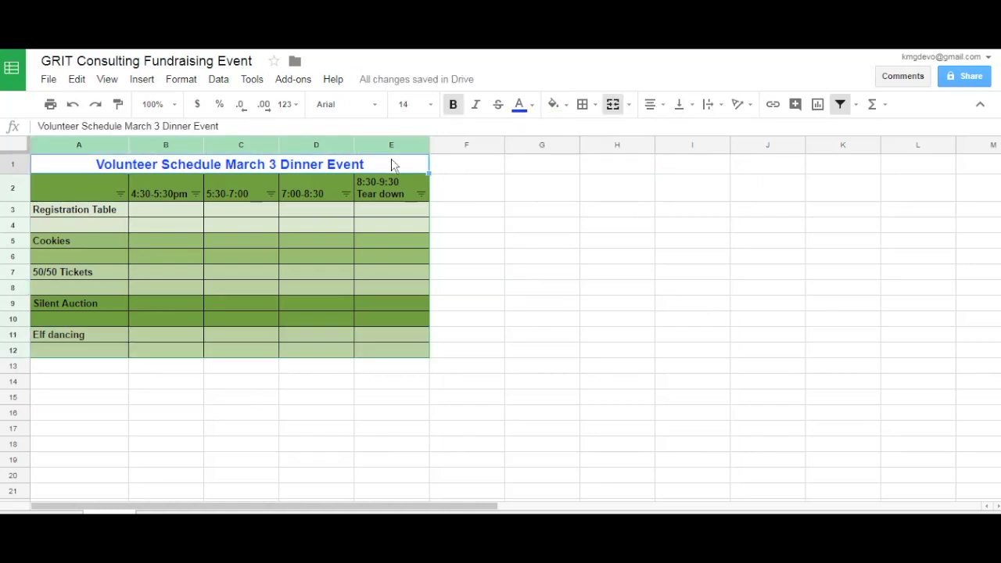
click(532, 113)
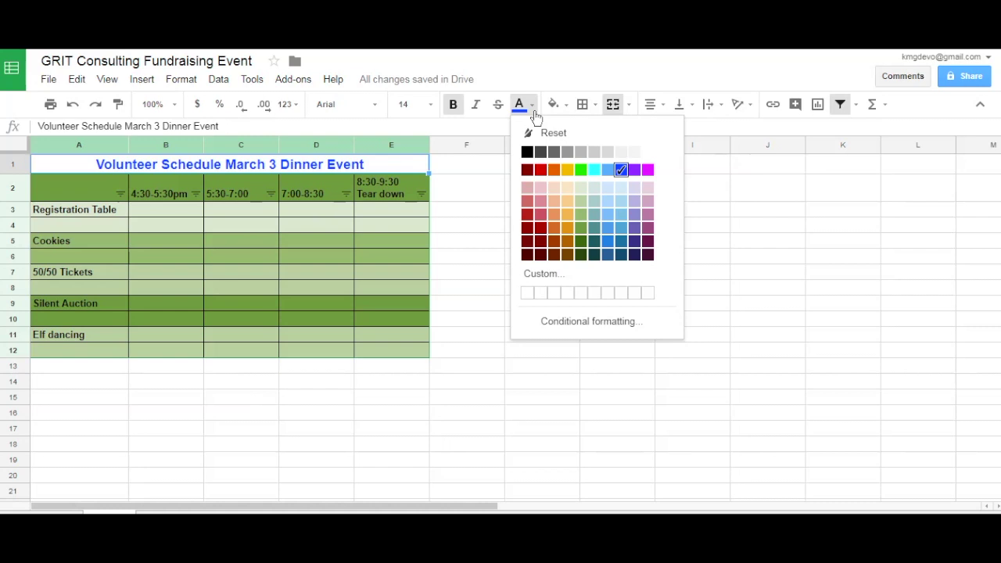
click(583, 256)
click(532, 233)
key(Left)
key(Left)
key(Left)
key(Left)
key(Left)
key(Left)
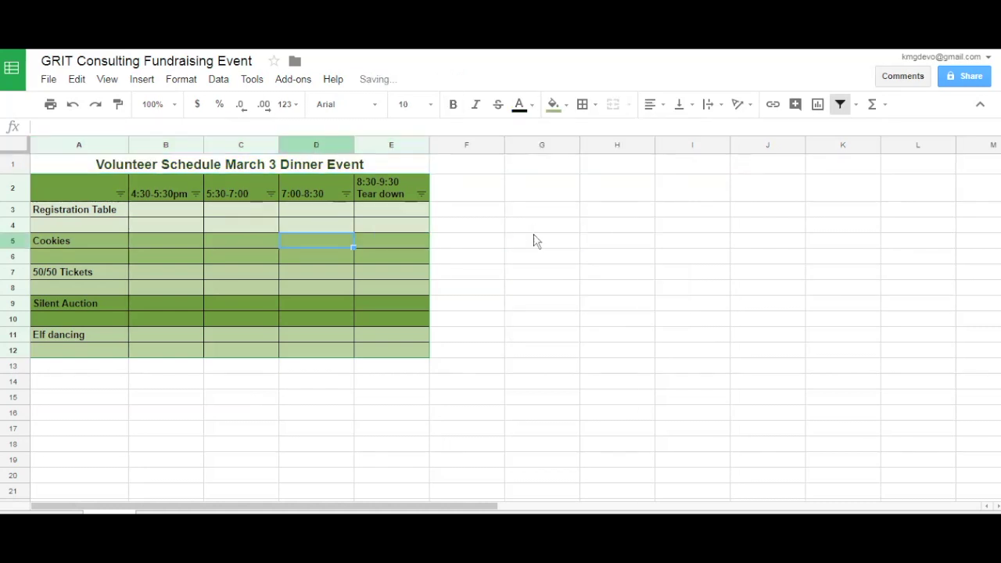
key(Up)
key(Up)
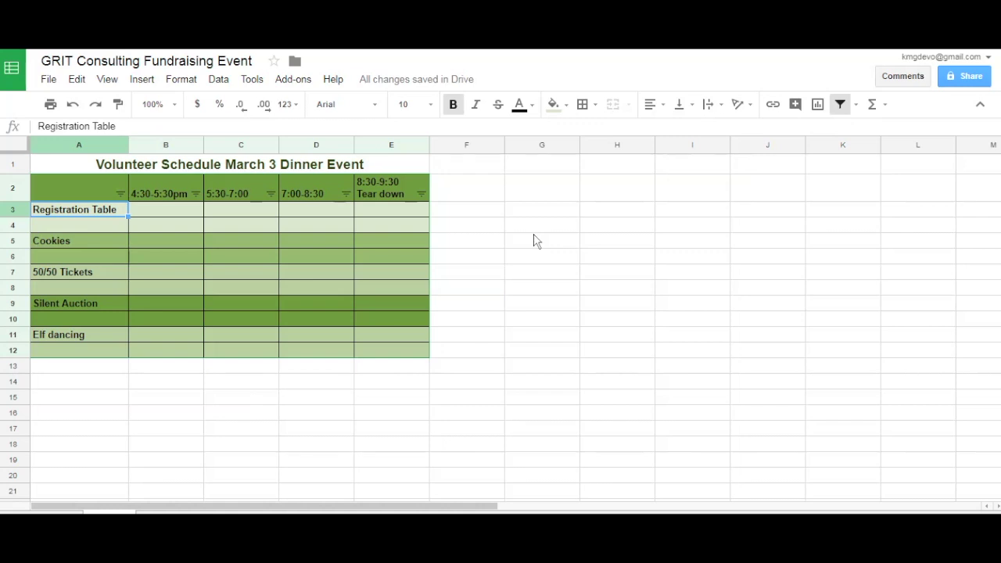
key(Right)
key(Right)
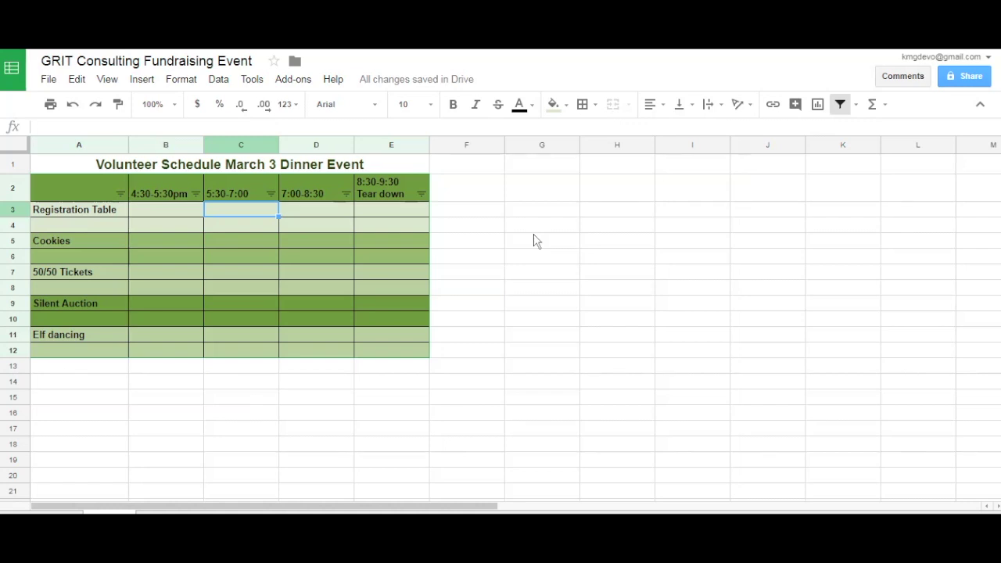
key(Down)
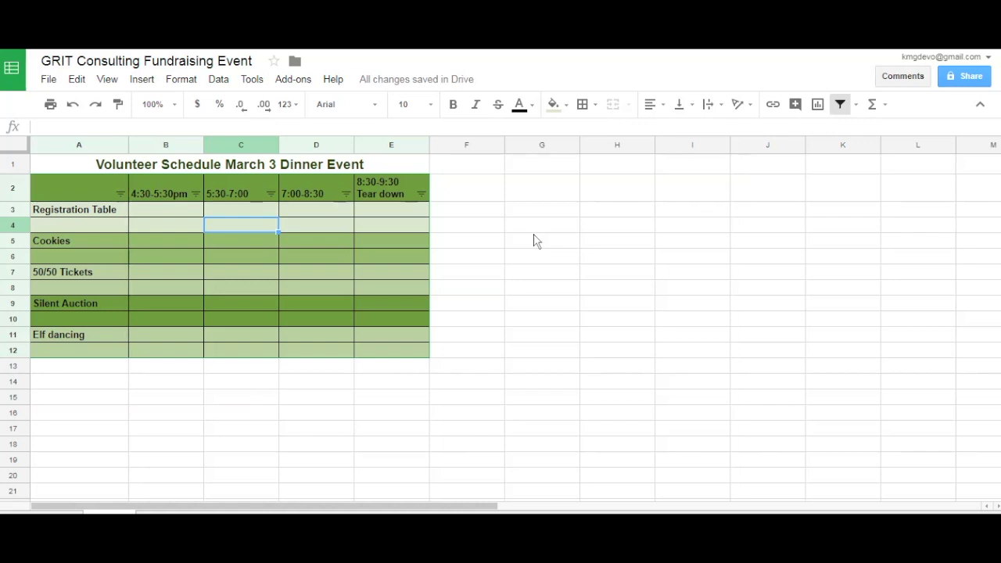
key(Up)
key(Left)
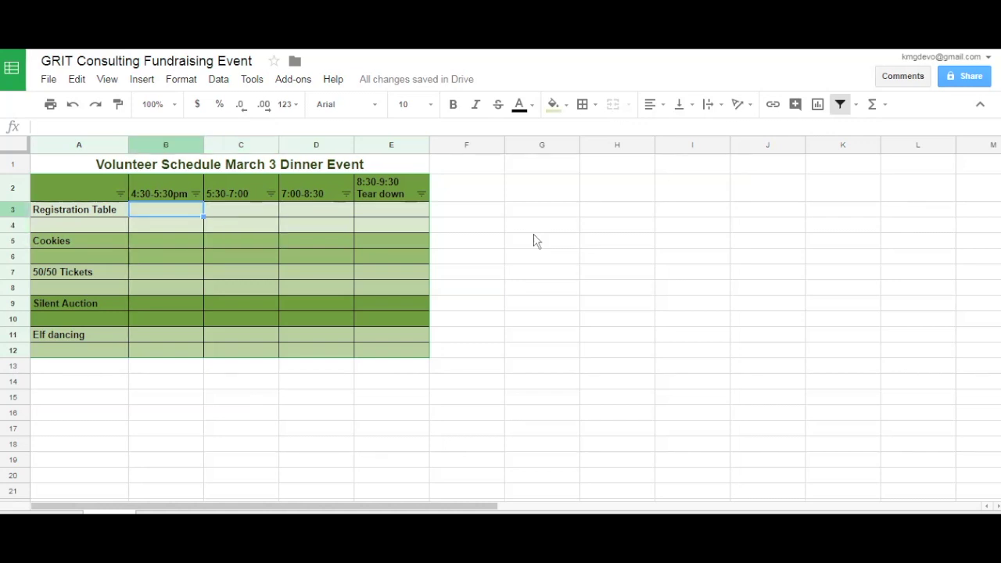
key(Right)
key(Right)
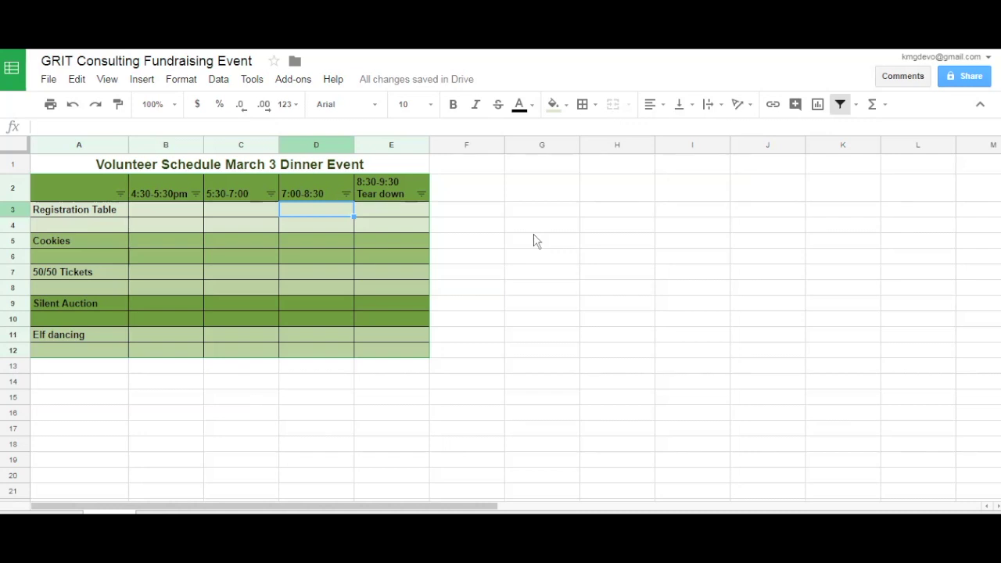
key(Left)
key(Left)
key(Left)
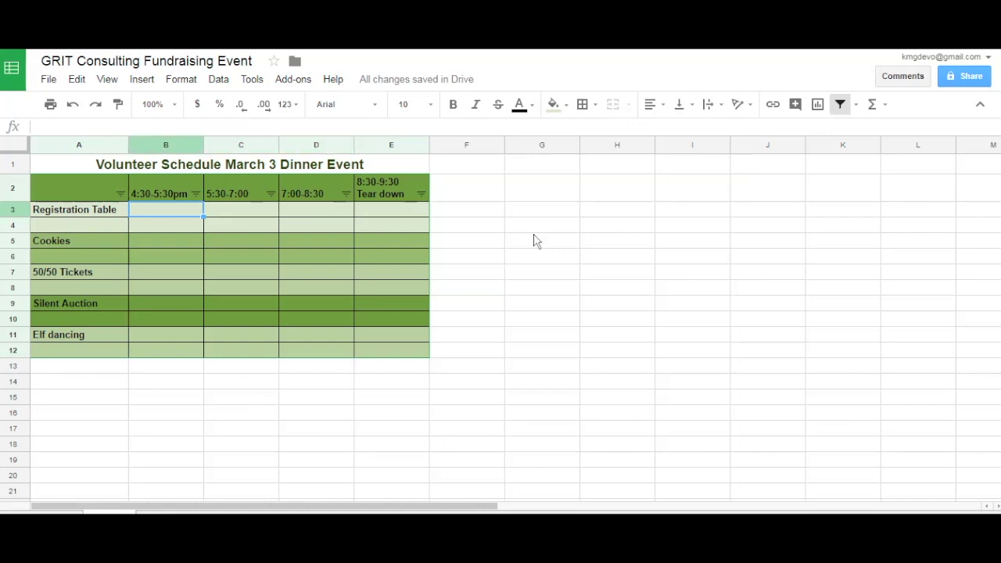
key(Right)
key(Right)
key(Right)
key(Right)
key(Left)
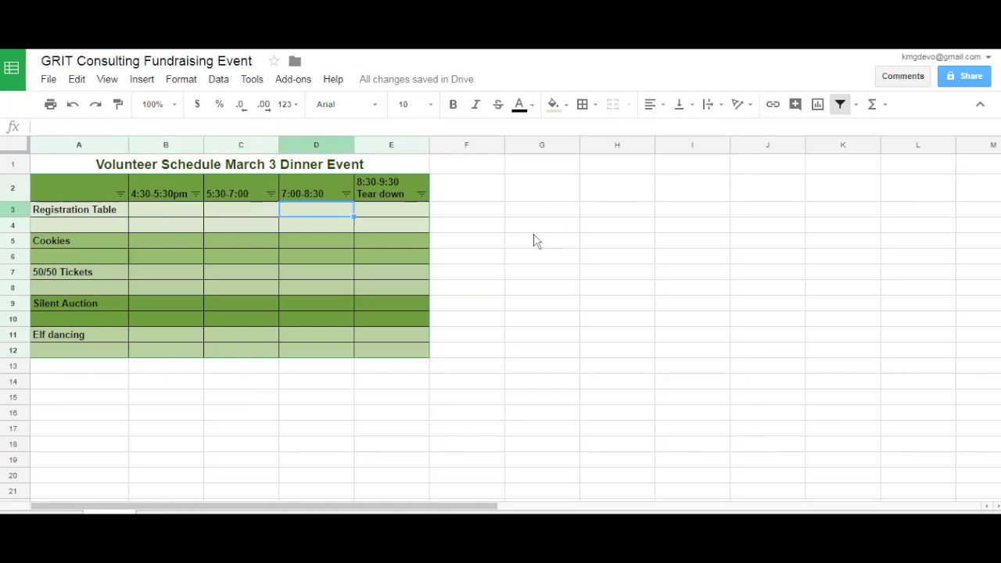
Enter "XX" in cells E11 and E12, the 8:30-9:30 Tear down slots for Elf dancing
key(Down)
key(Down)
key(Left)
key(Left)
key(Down)
key(Down)
key(Down)
key(Down)
key(Down)
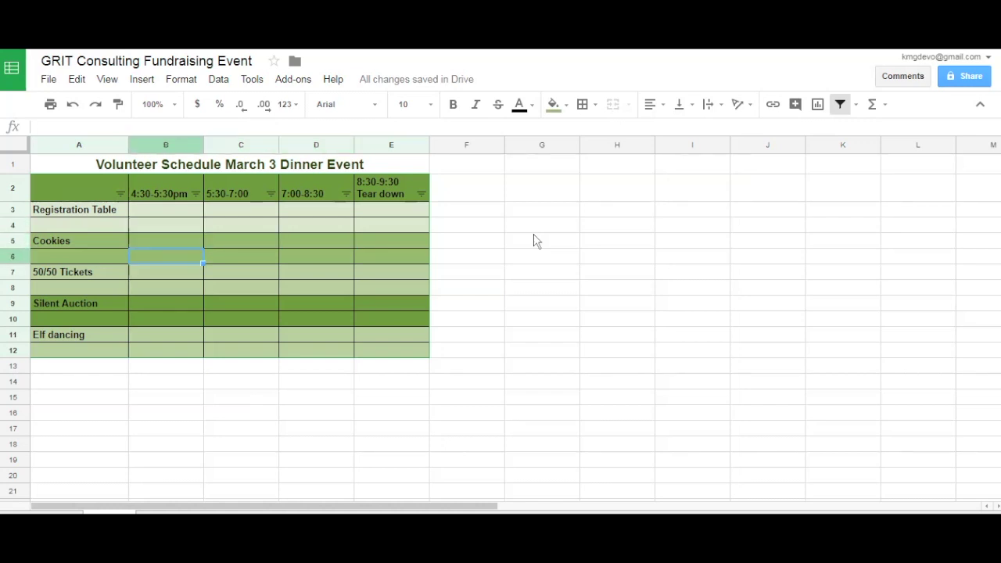
key(Right)
key(Right)
key(Right)
key(Down)
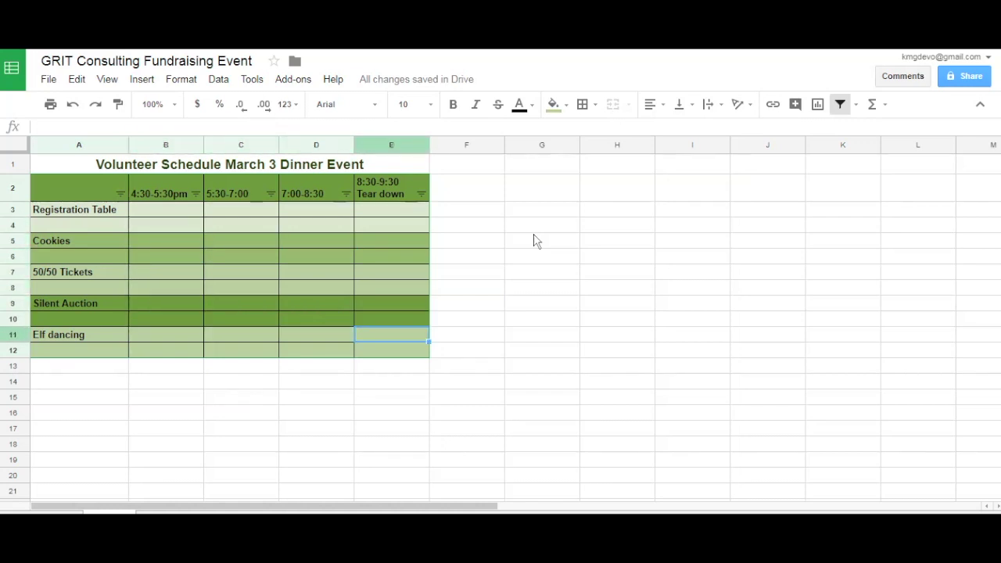
text(XX)
key(Return)
text(XX)
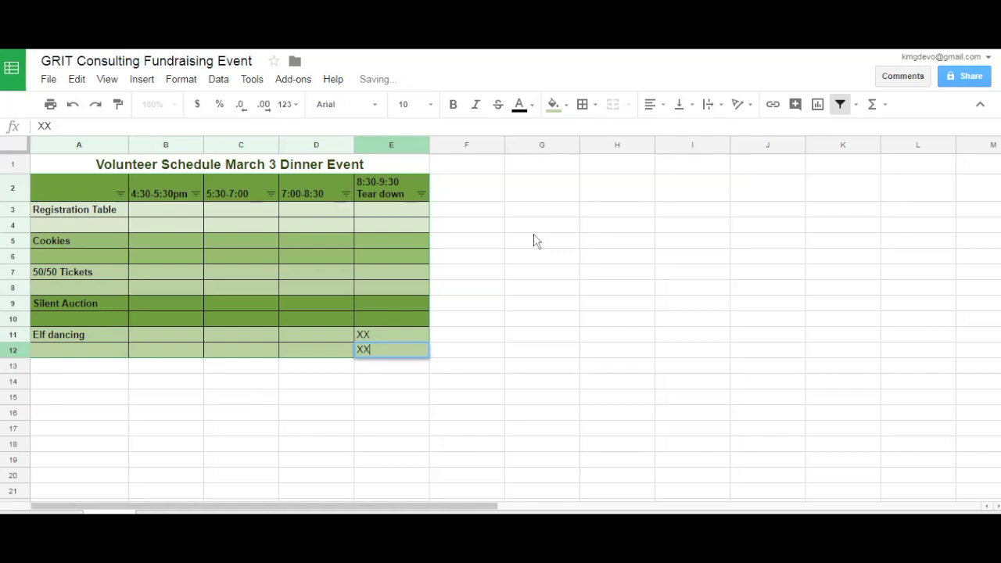
key(Return)
Enter "XX" in cells E3 and E4, the 8:30-9:30 Tear down slots for Registration Table
key(Up)
key(Up)
key(Up)
key(Up)
key(Up)
key(Up)
key(Up)
key(Up)
key(Up)
key(Up)
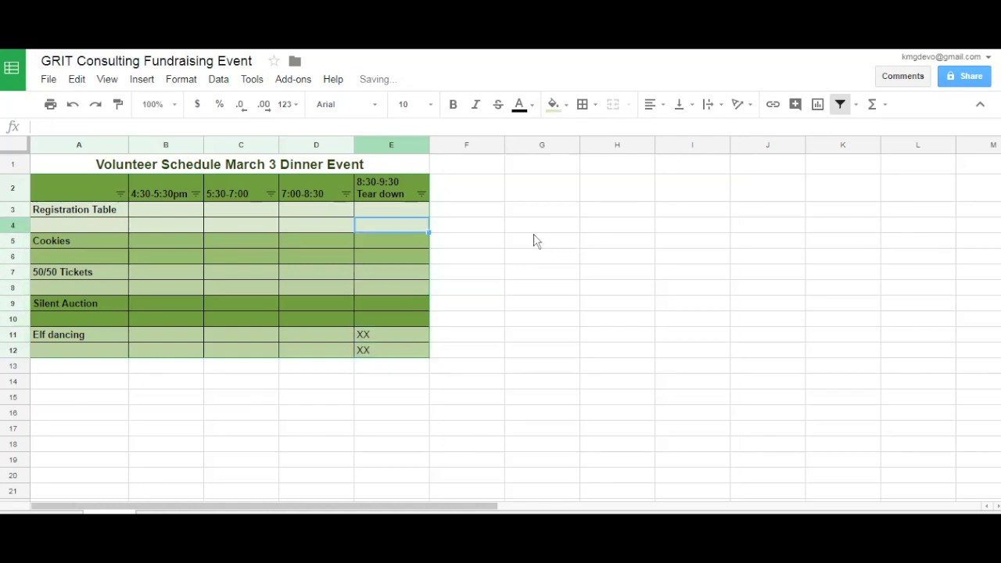
text(XX)
key(Return)
text(XX)
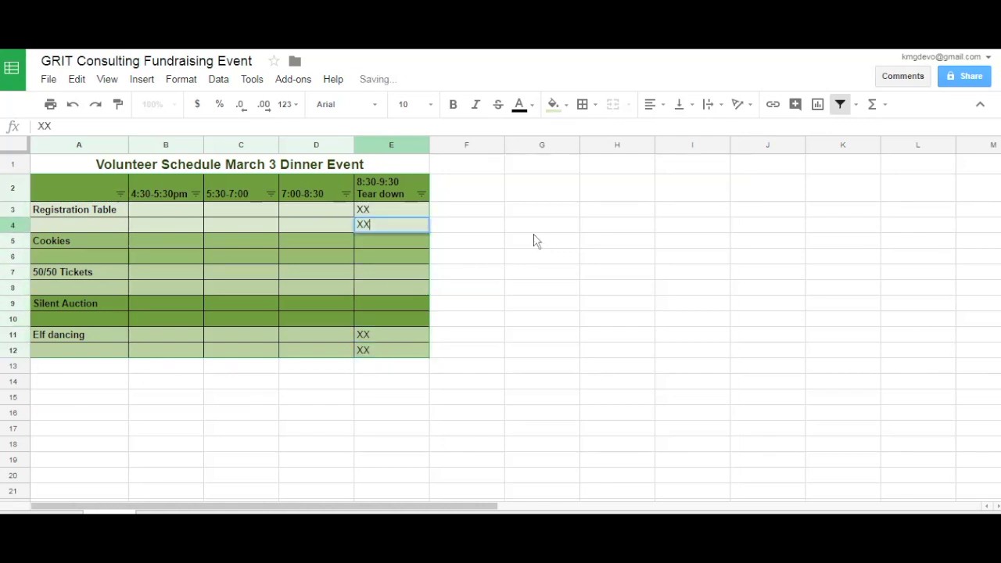
key(Return)
Center the contents of the Tear down column horizontally, from cell E3 through E12
key(Left)
key(Up)
key(Up)
key(Down)
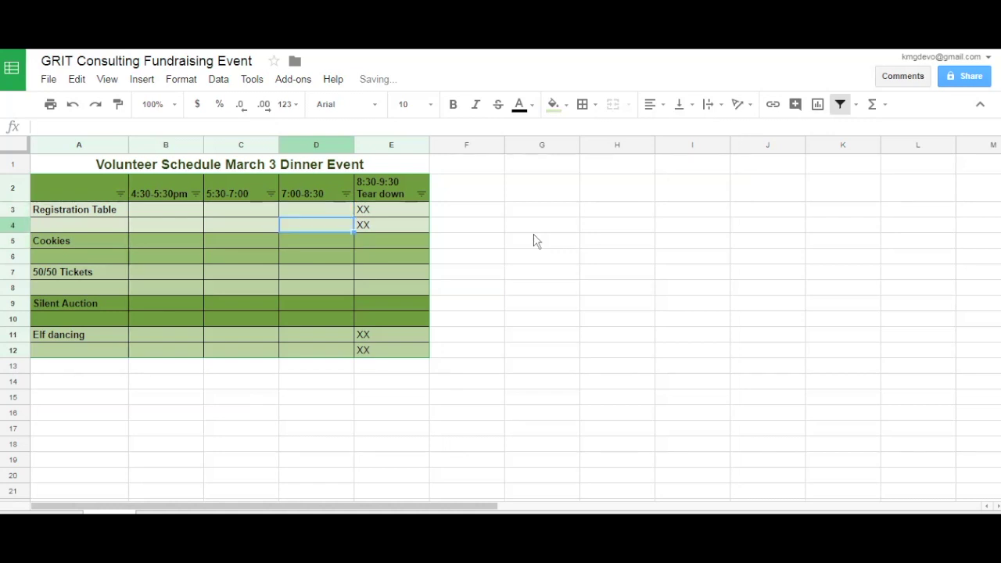
key(Right)
key(Up)
key(shift+Down)
key(shift+Down)
key(shift+Down)
key(shift+Down)
key(shift+Down)
key(shift+Down)
key(shift+Down)
key(shift+Down)
key(shift+Down)
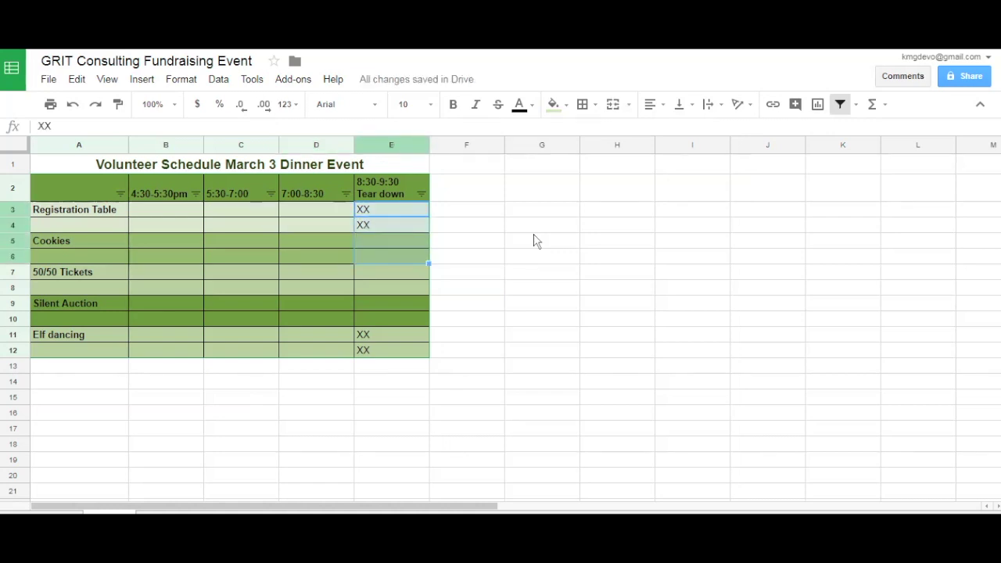
click(652, 104)
click(676, 131)
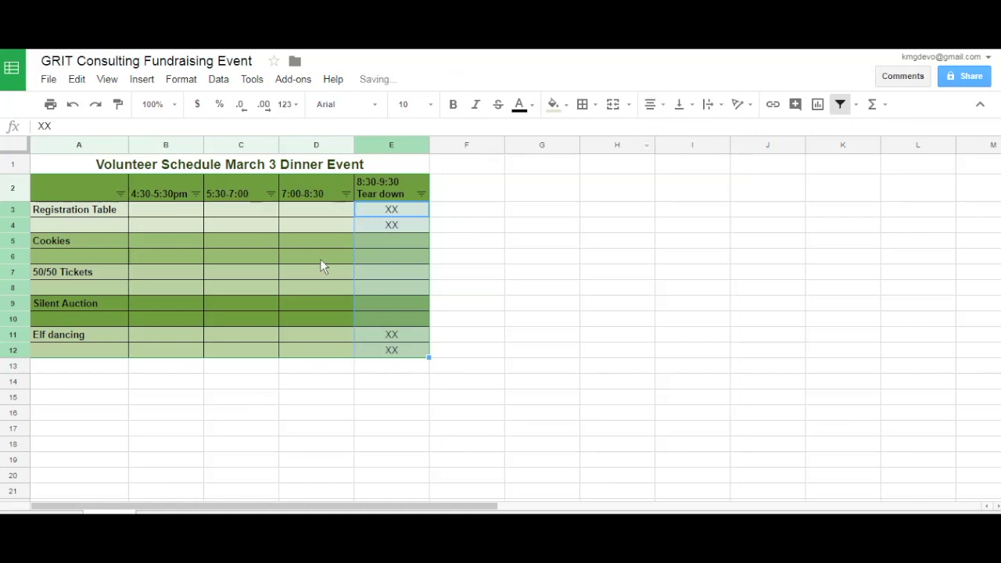
Enter "XX" in cells B11 and B12, the 4:30-5:30pm slots for Elf dancing
click(320, 258)
key(Left)
key(Left)
key(Left)
key(Down)
key(Down)
key(Down)
key(Down)
key(Down)
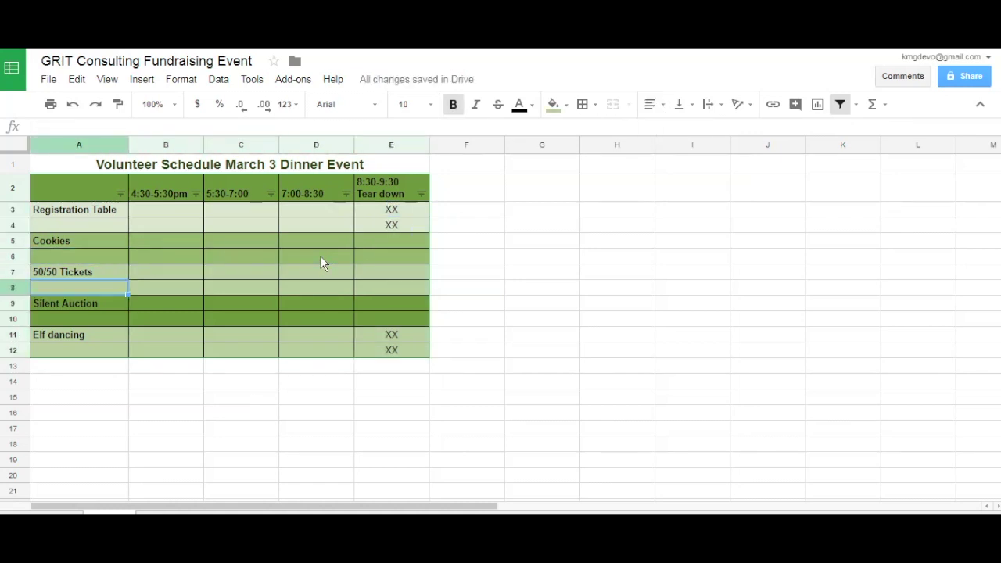
key(Right)
text(XX)
key(Return)
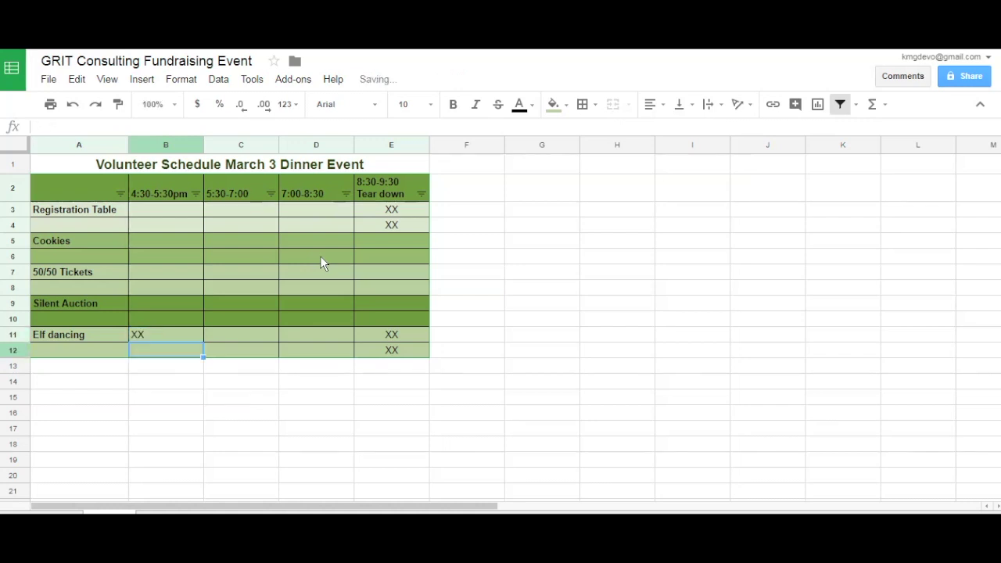
text(XX)
key(Return)
Center the contents of cells B11 and B12 horizontally
key(Up)
key(shift+Up)
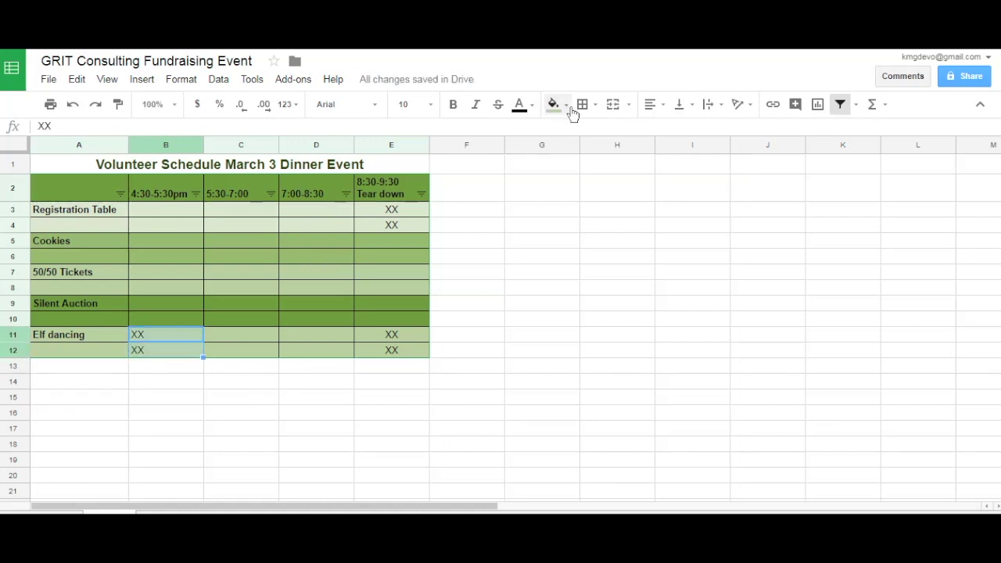
click(663, 108)
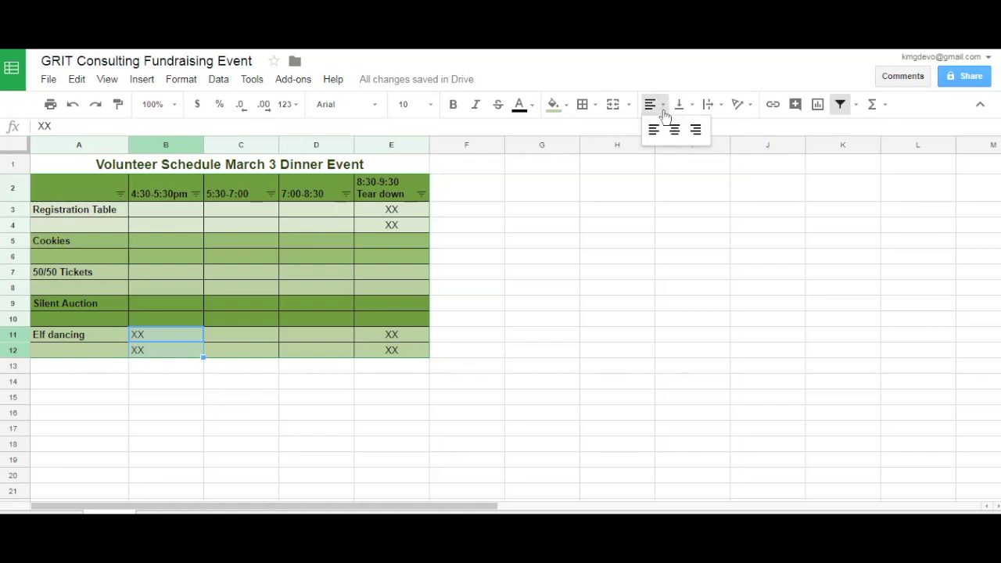
click(675, 130)
click(243, 404)
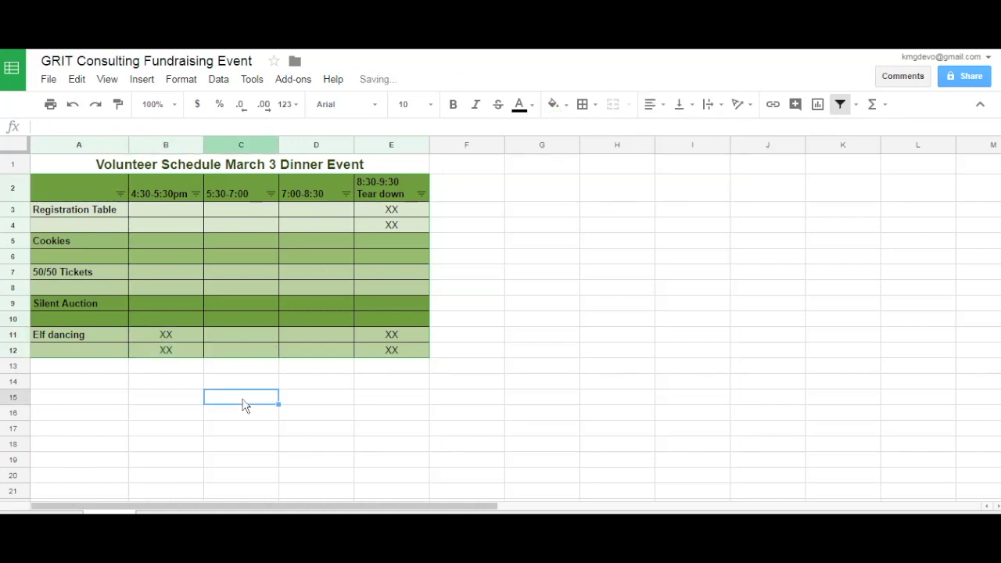
Enter in A14 "Two slots per each roll. Please only sign up for the slot you are committed to working! Thank you for your support of GRIT Consulting"
click(99, 387)
text(Two )
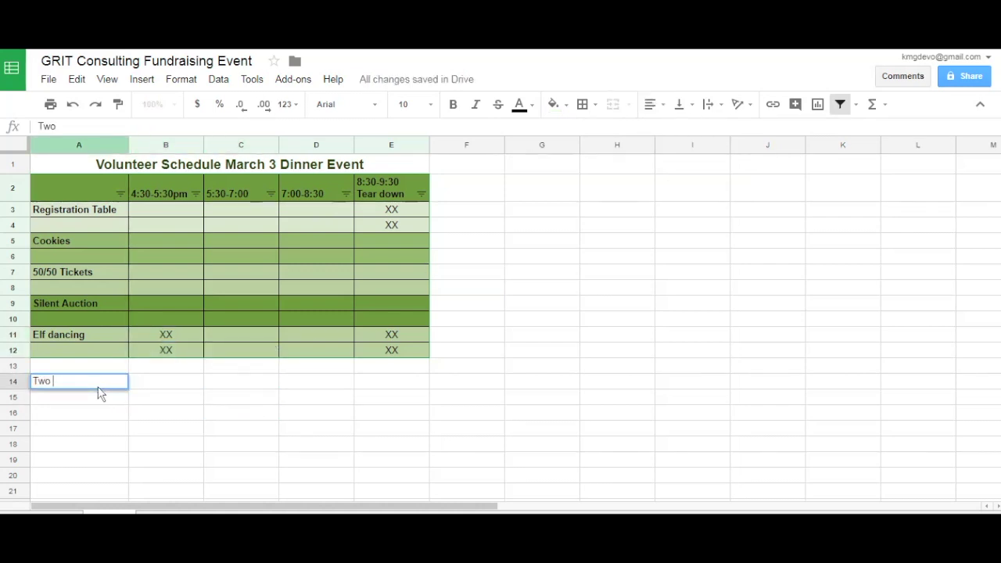
text(slots per each roll)
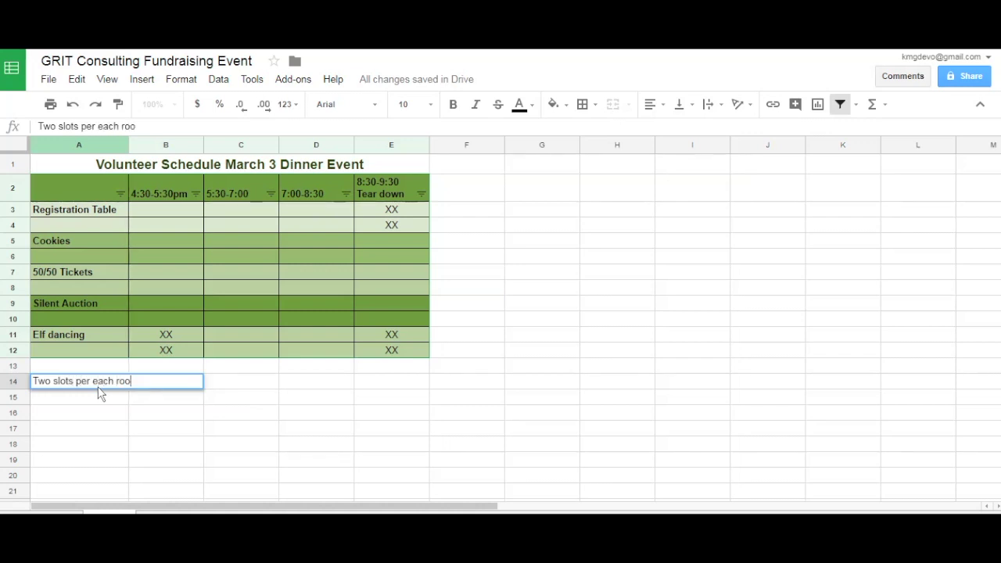
text(. Please only sign up for the slot you are committed to working! Thank you )
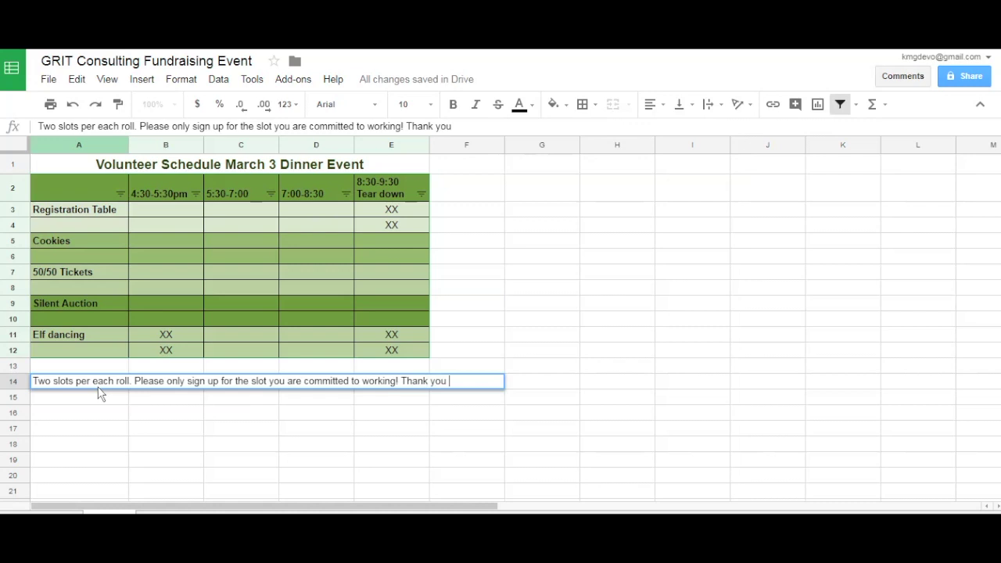
text(for your support )
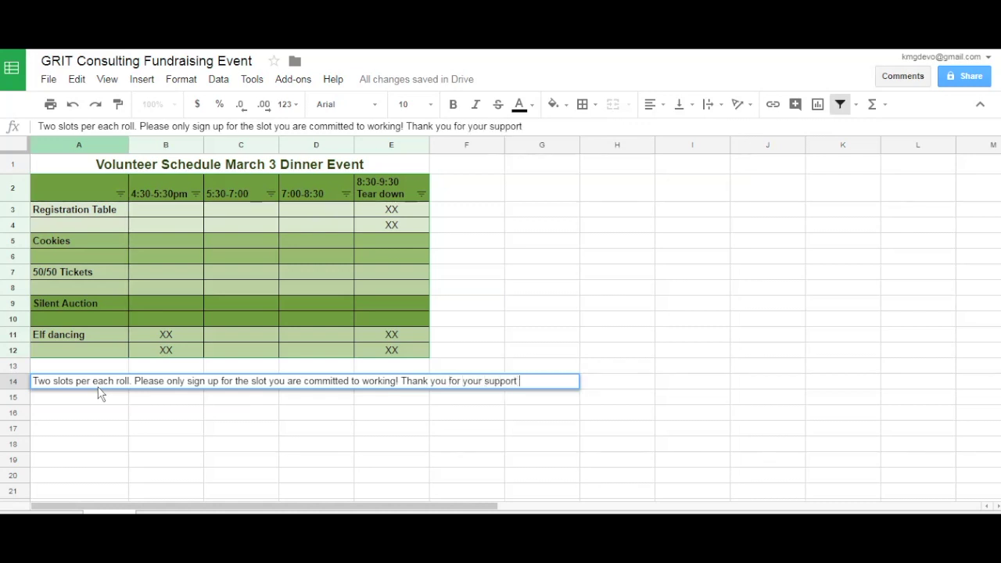
text(of GRIT Co)
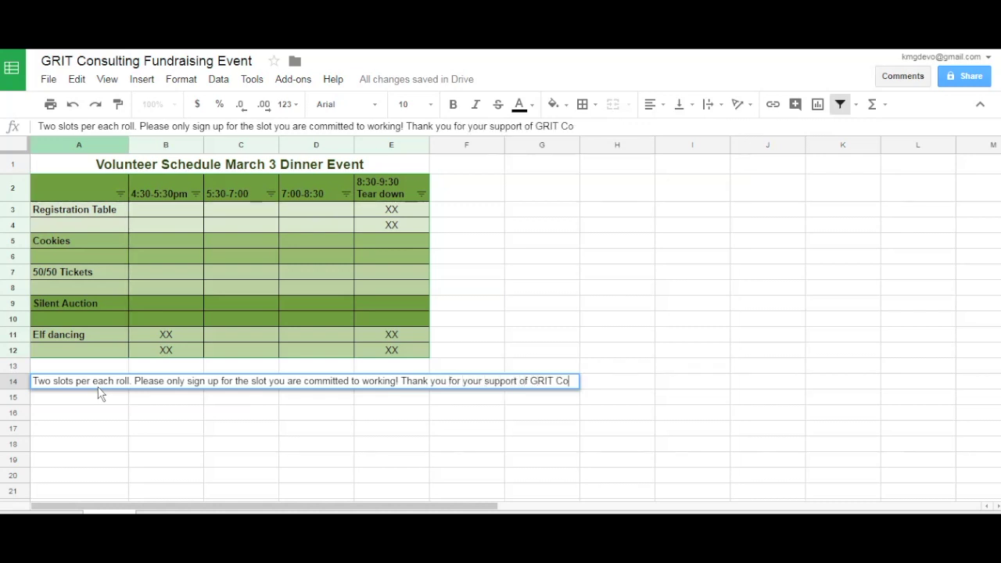
text(nsulting)
key(Return)
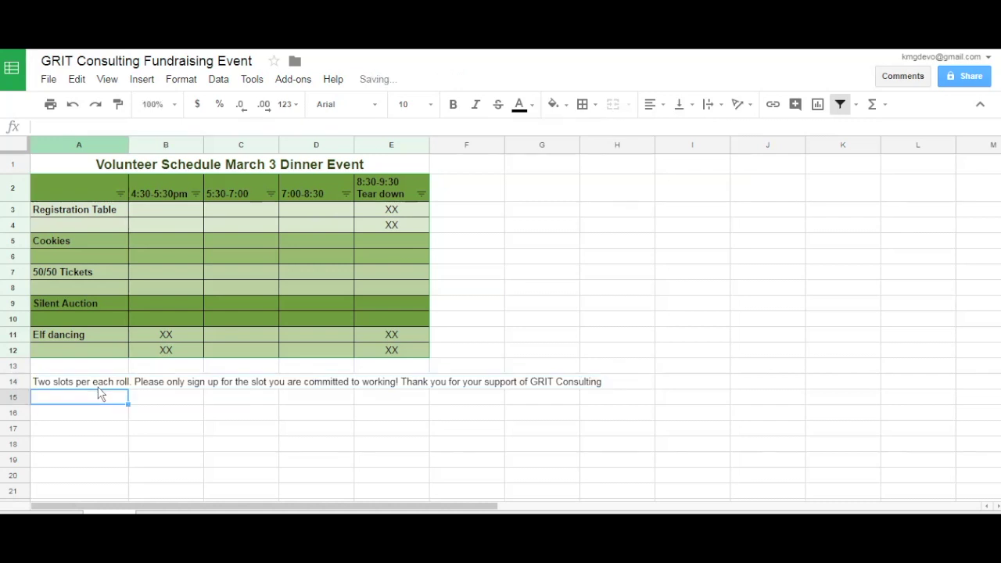
Add an exclamation mark at the end of the note in cell A14
key(Up)
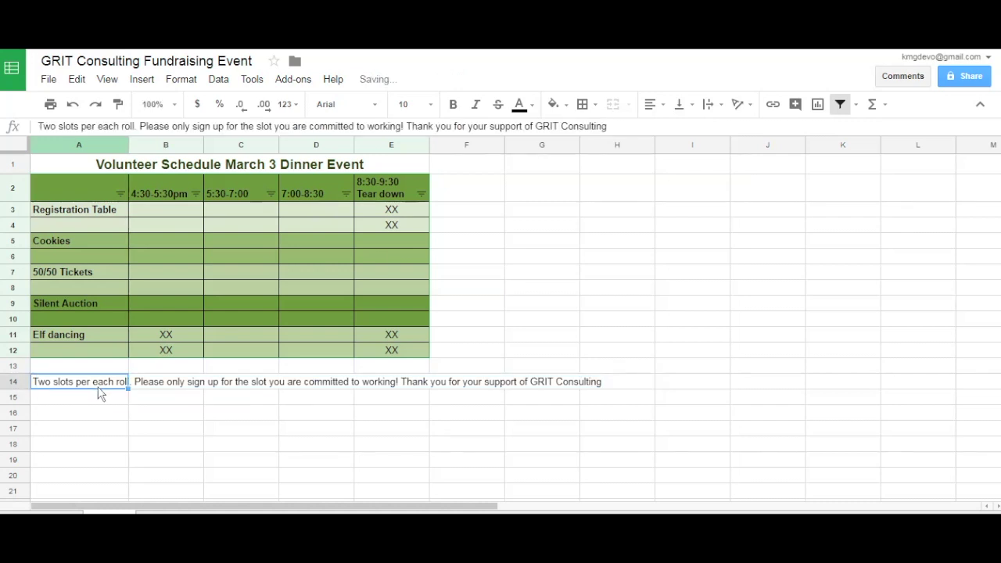
click(618, 128)
key(Return)
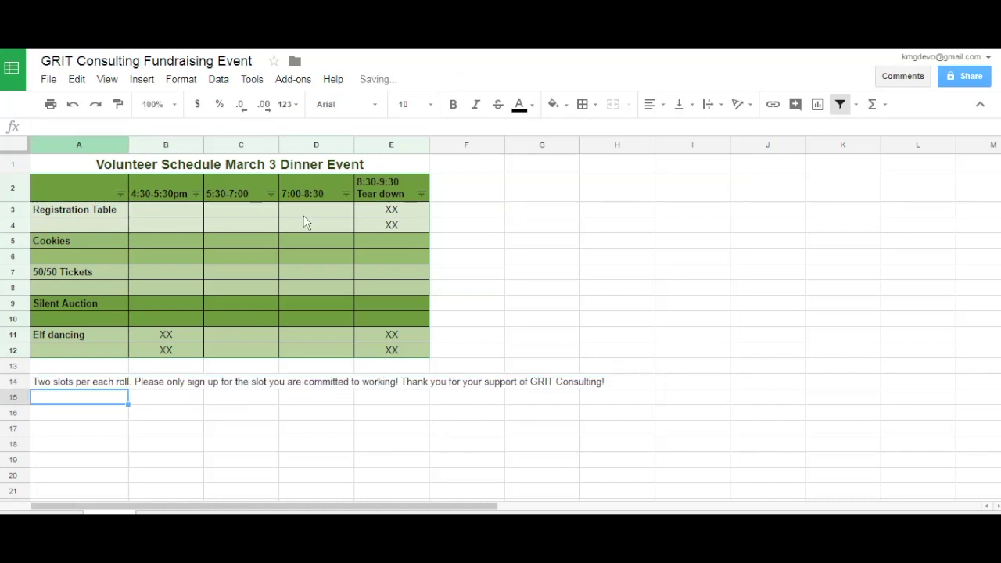
Reword the first sentence of the note in A14 to "Two slots/people needed for each roll at each time."
click(116, 386)
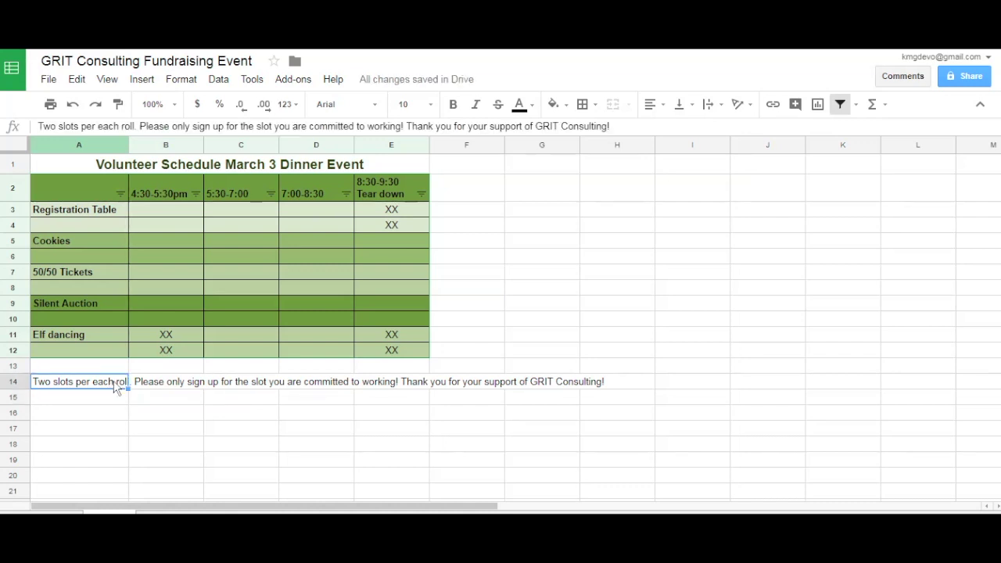
click(82, 127)
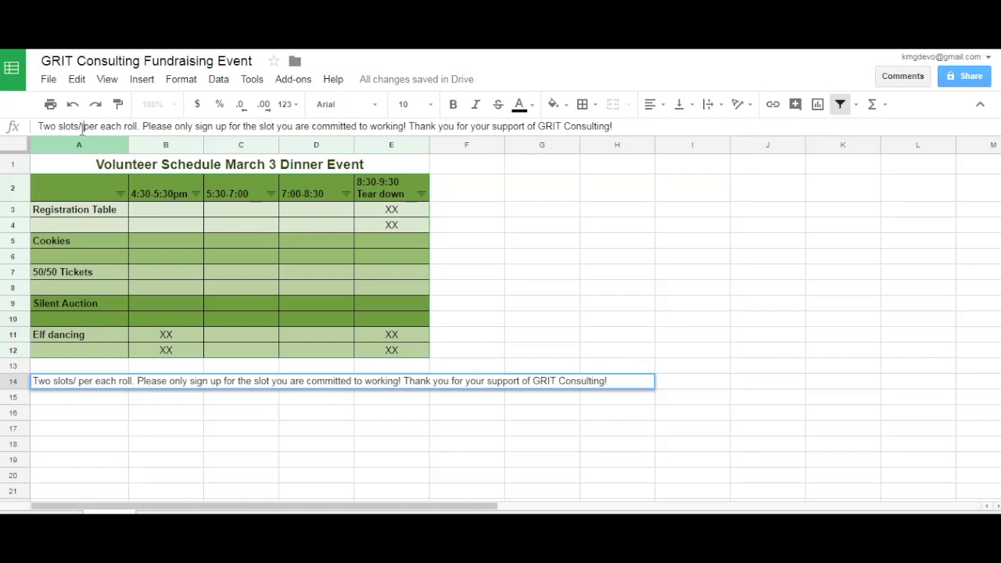
text(people ne)
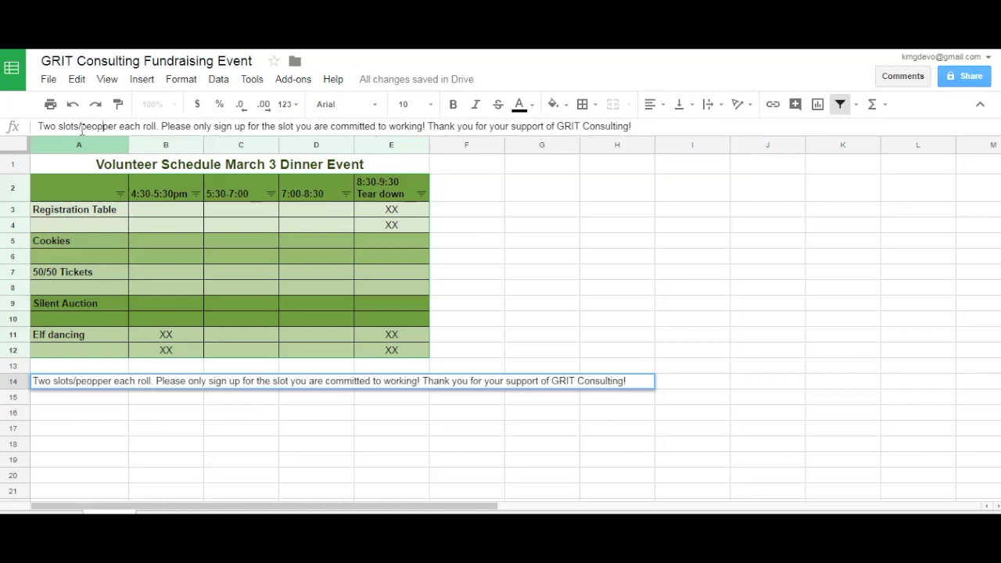
text(ede)
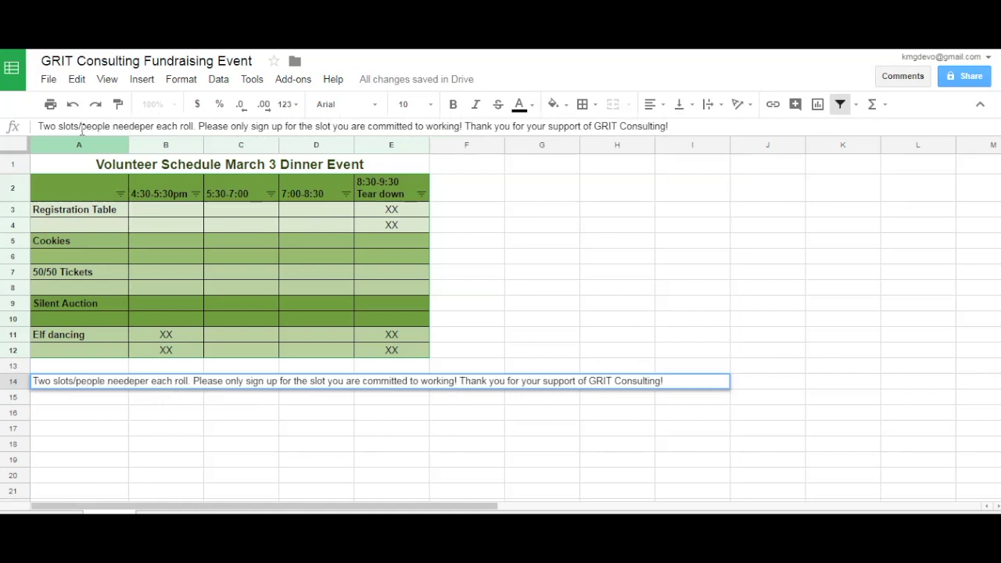
text(d for)
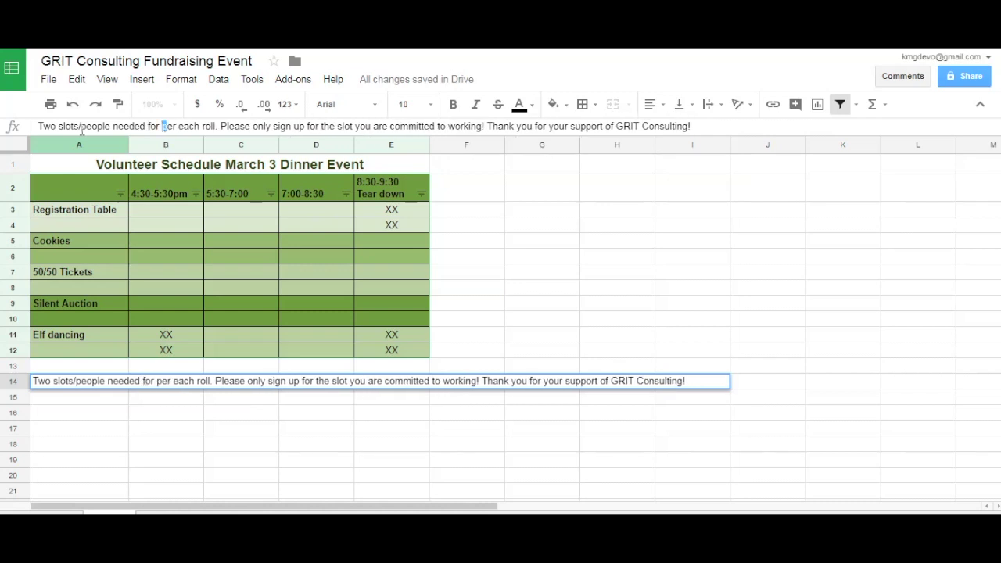
key(shift+Right)
key(shift+Right)
key(Delete)
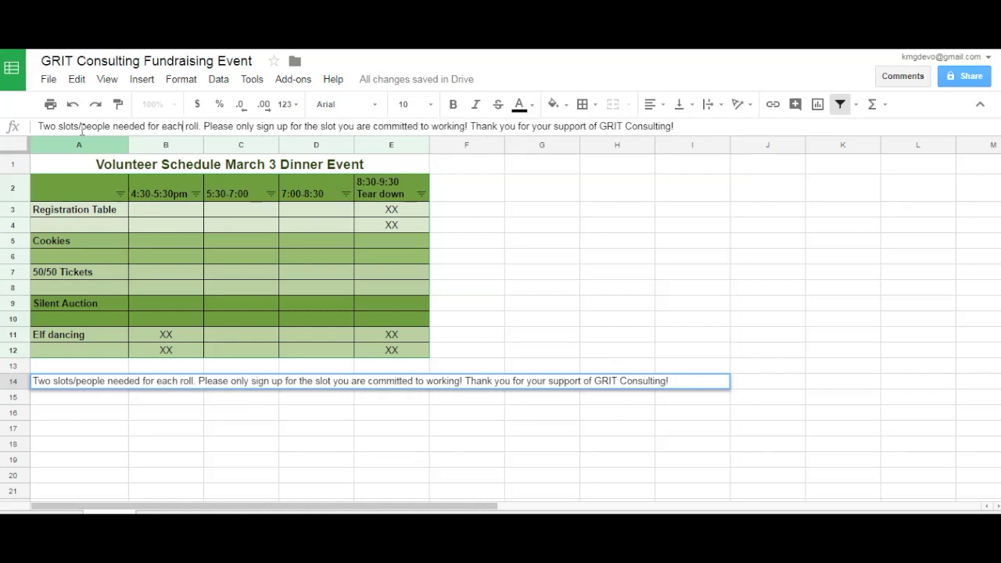
text(at each tim)
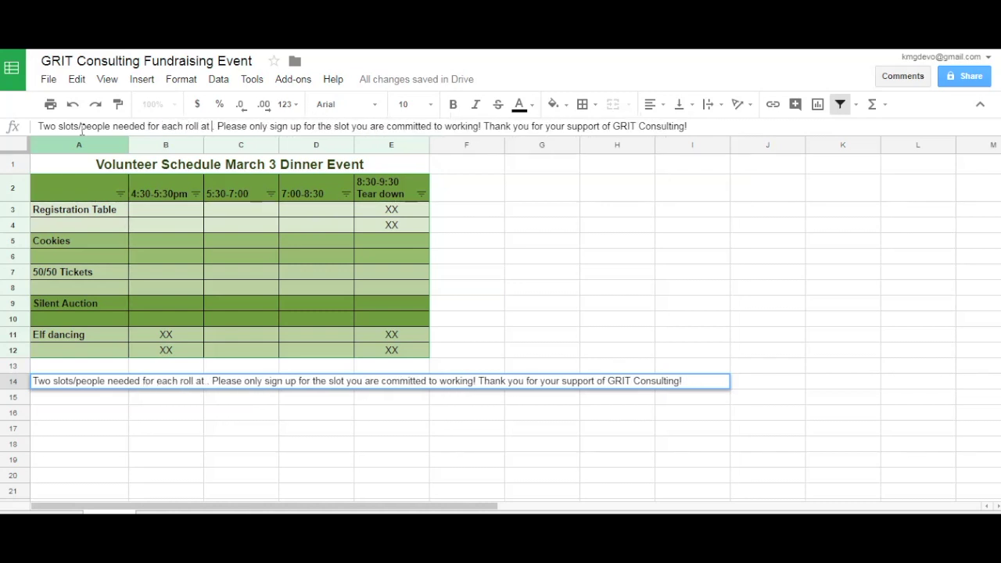
text(e)
key(Return)
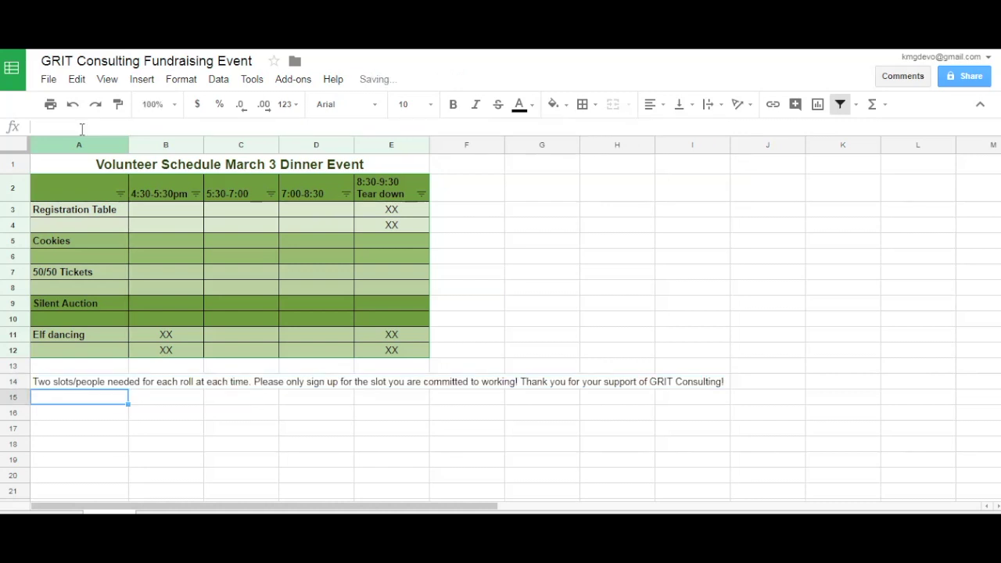
key(Up)
key(Up)
key(Up)
key(Up)
key(Up)
key(Up)
key(Up)
key(Up)
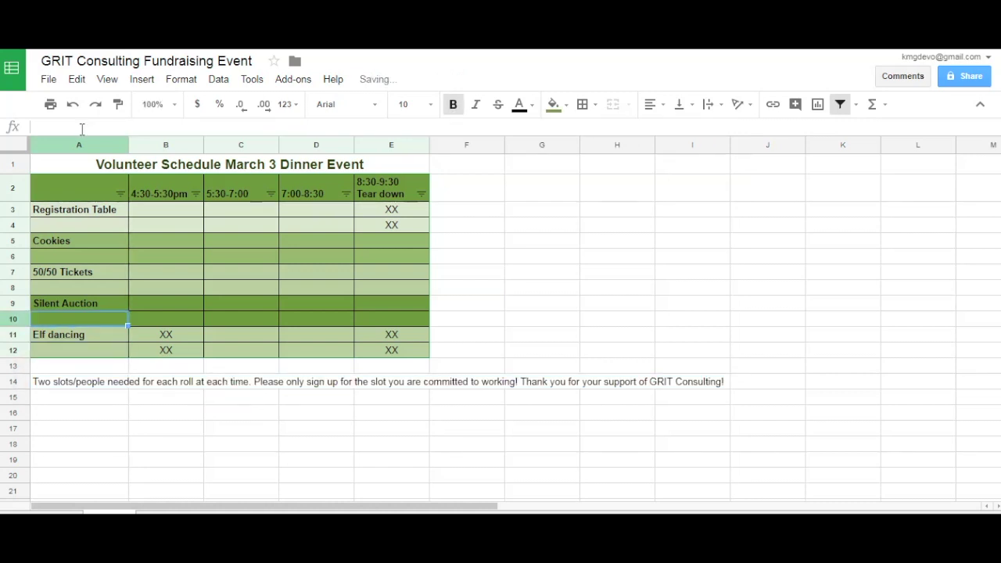
key(Up)
key(Up)
key(Right)
key(Right)
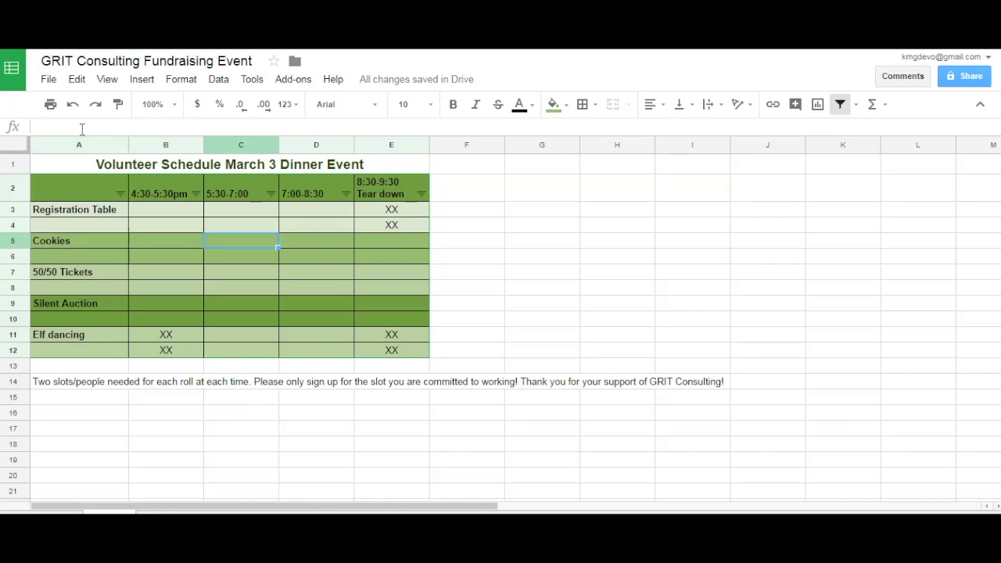
key(Up)
key(Up)
key(Down)
key(Down)
Widen columns C and D, the 5:30-7:00 and 7:00-8:30 slots, to about the width of column A
drag(278, 146, 306, 146)
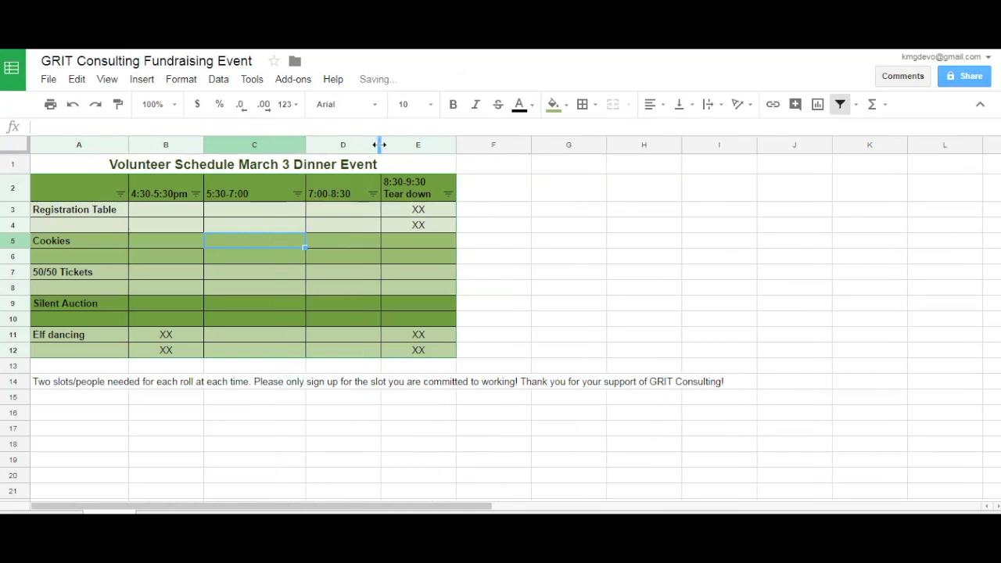
drag(382, 149, 406, 147)
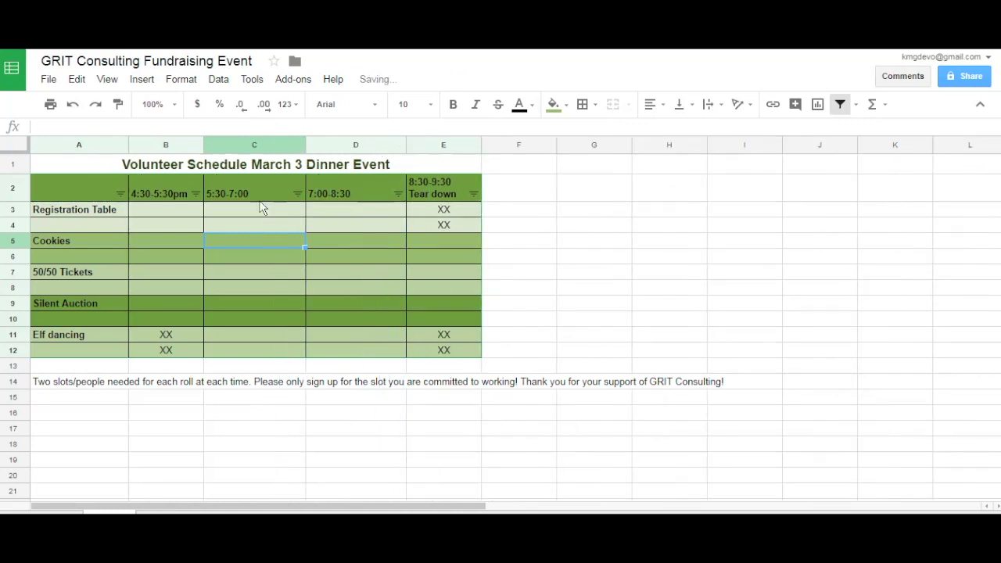
Center the time-slot headings in cells B2 through E2 horizontally
click(165, 192)
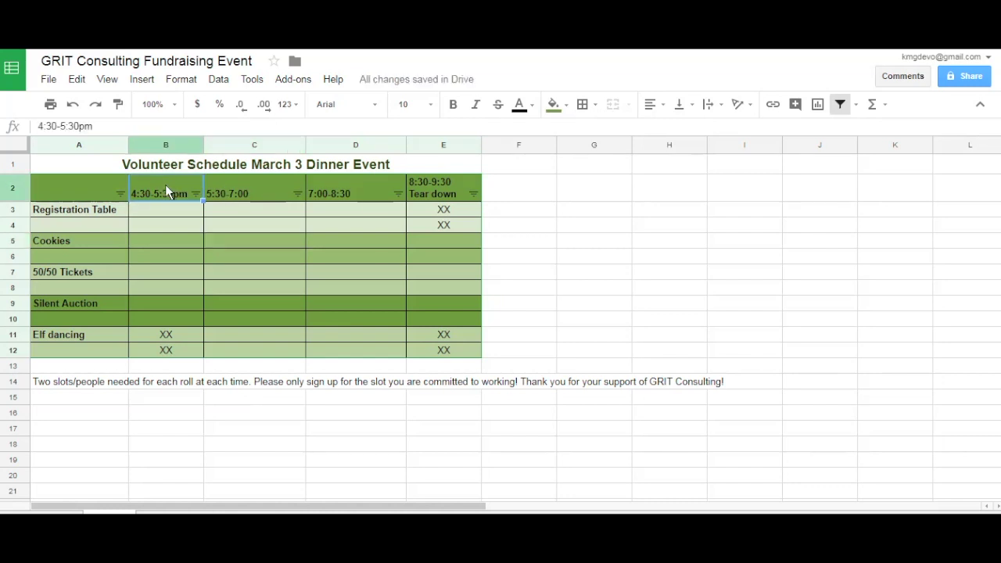
key(shift+Right)
key(shift+Right)
key(shift+Right)
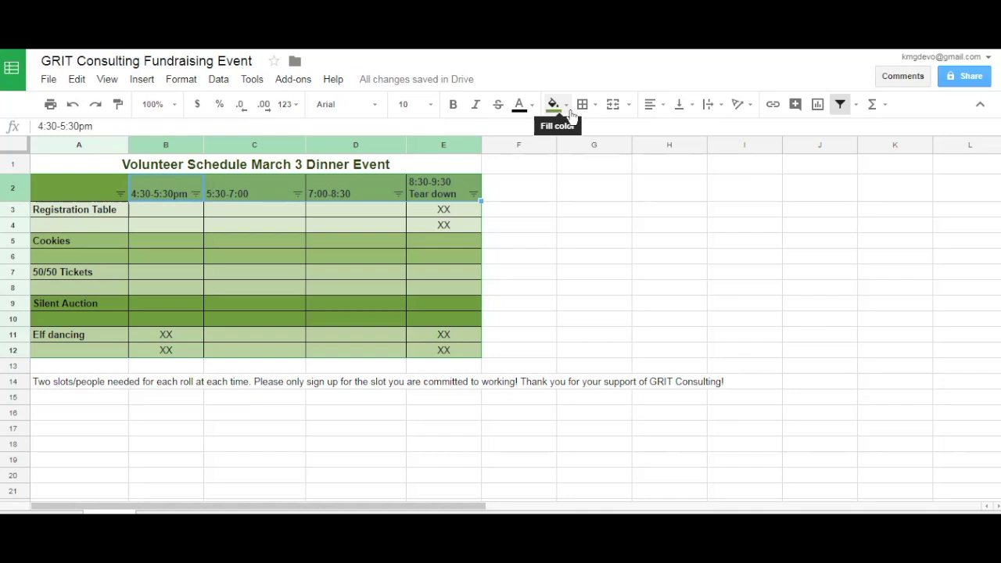
click(657, 107)
click(677, 139)
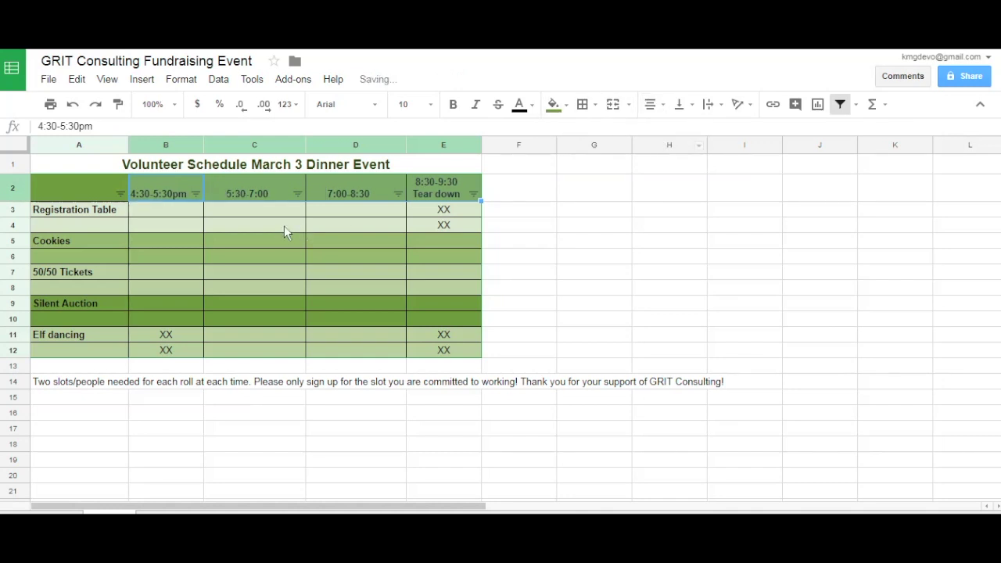
Enter two volunteers' first names in cells C3 and C4, the 5:30-7:00 slots for Registration Table
click(260, 218)
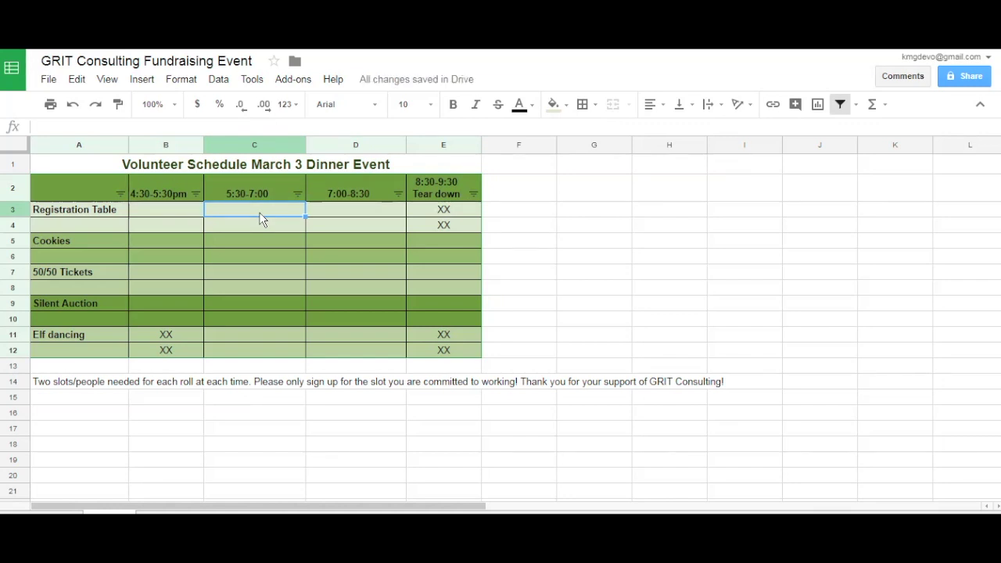
text(Cindy)
key(Return)
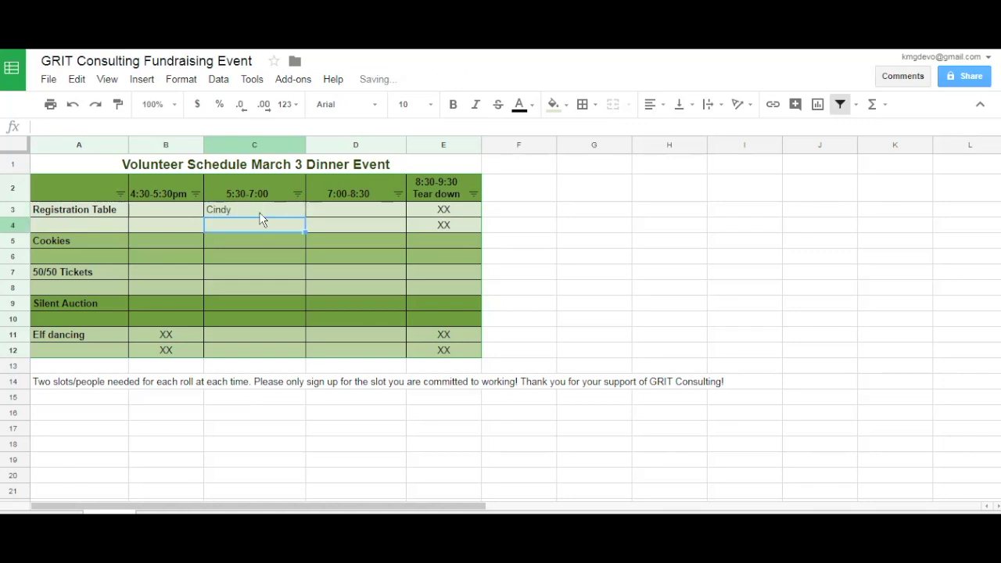
text(Jogn)
key(Return)
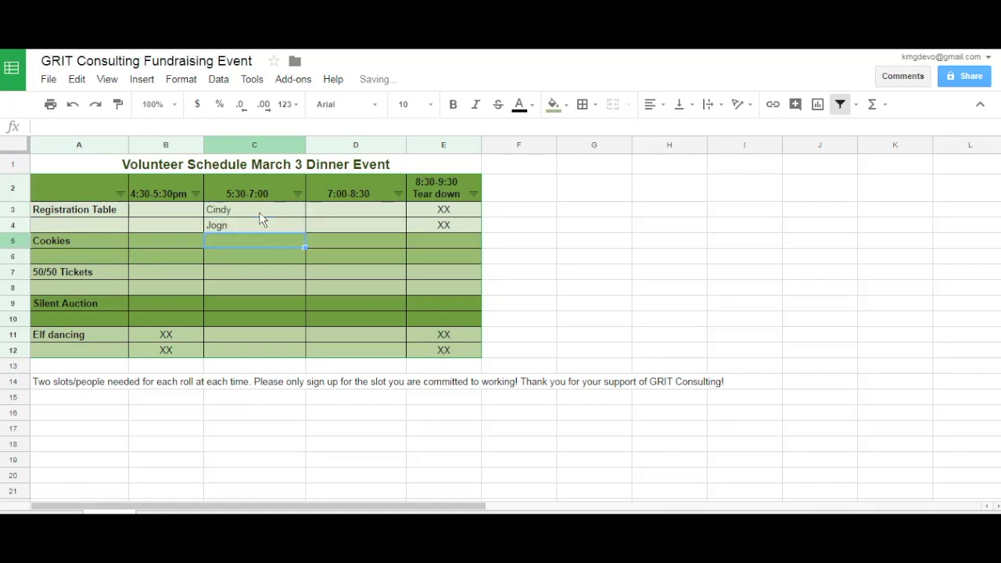
Replace the entry in C4 with the volunteer's correctly spelled first name and last initial
key(Up)
text(Jo)
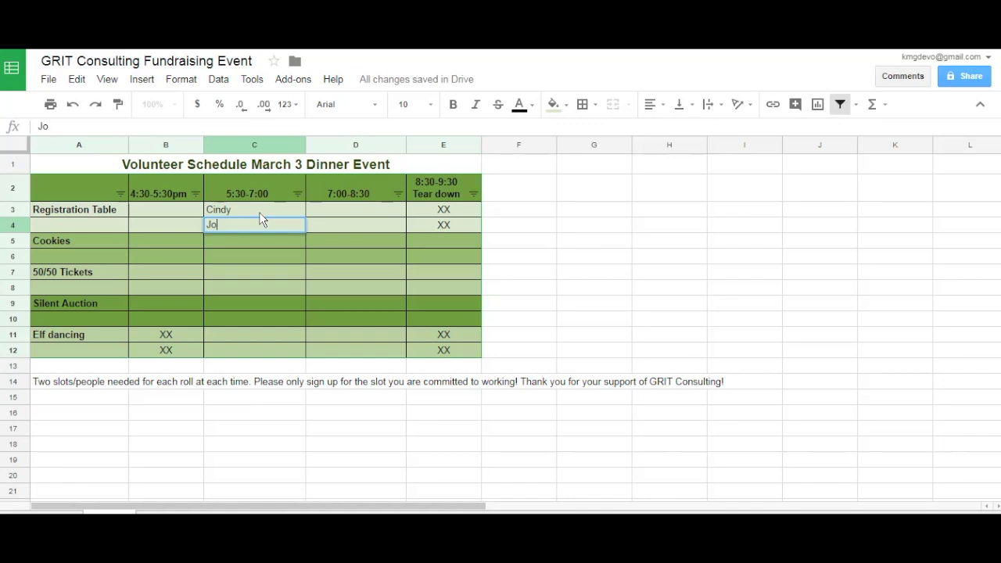
text(hn S.)
key(Return)
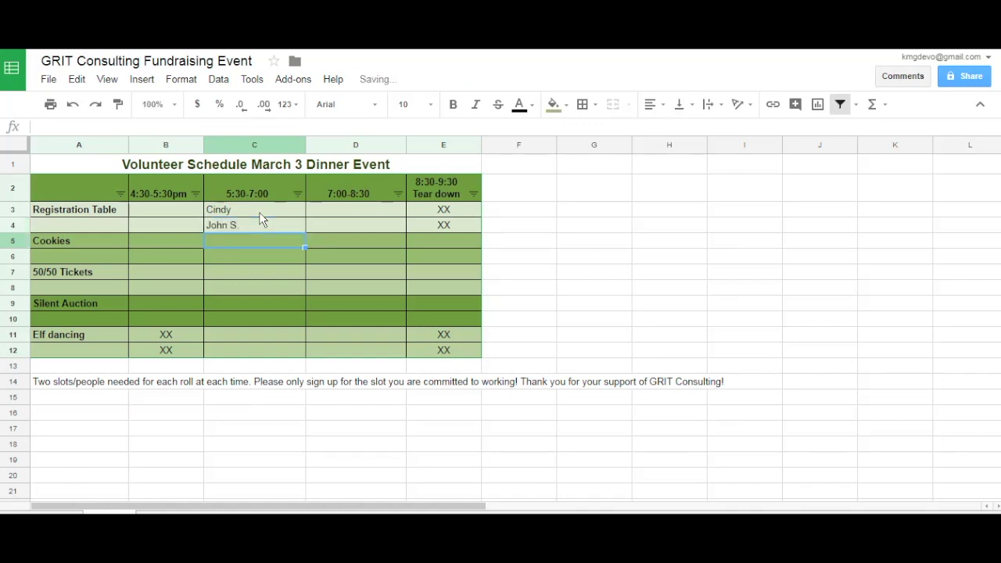
key(Up)
key(Up)
key(Left)
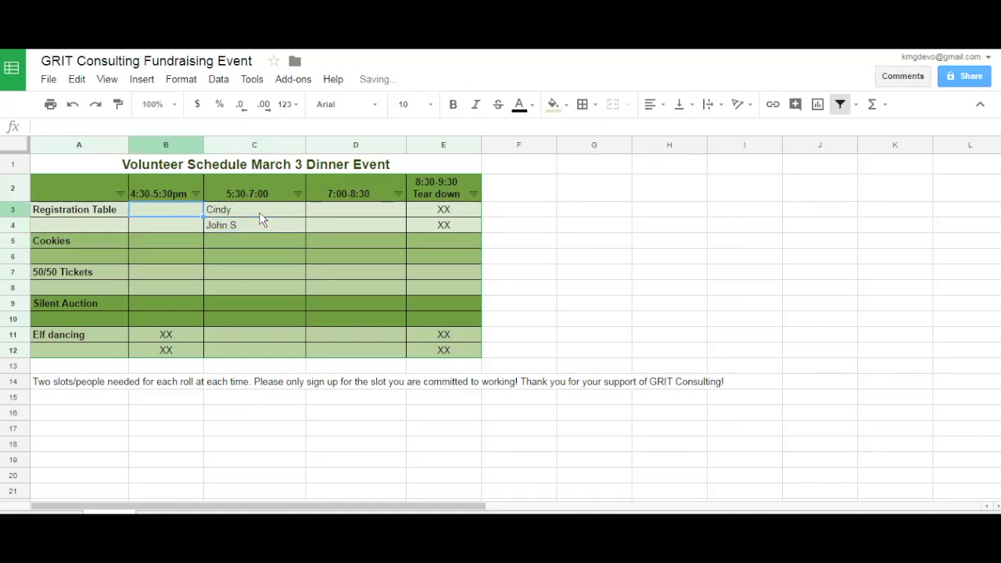
key(Right)
key(Down)
key(Up)
key(Down)
key(Return)
text(.)
key(Up)
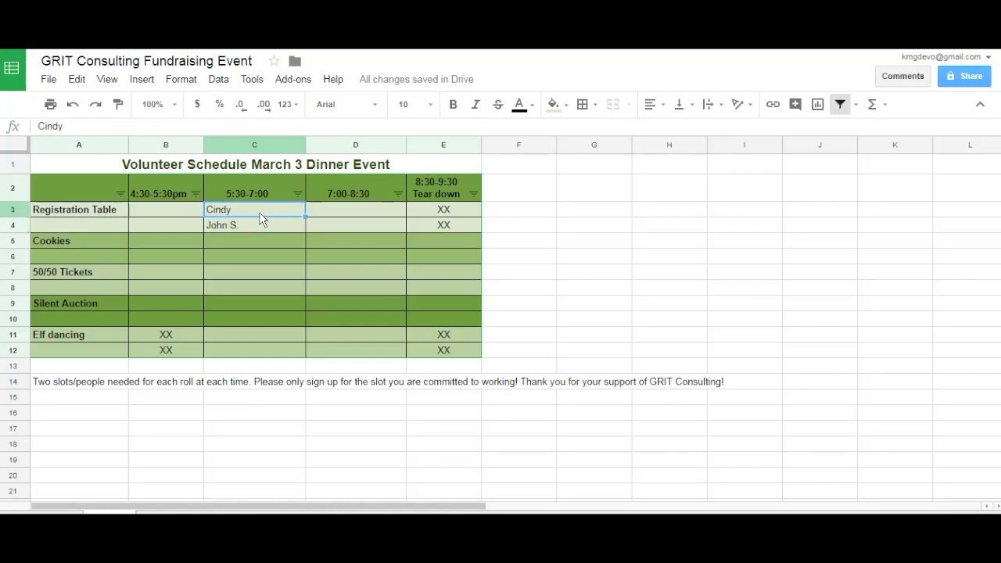
key(Left)
key(Right)
key(ctrl+z)
key(Up)
key(ctrl+y)
Add a space and a question mark after the volunteer's name in cell C3
click(244, 127)
text(?)
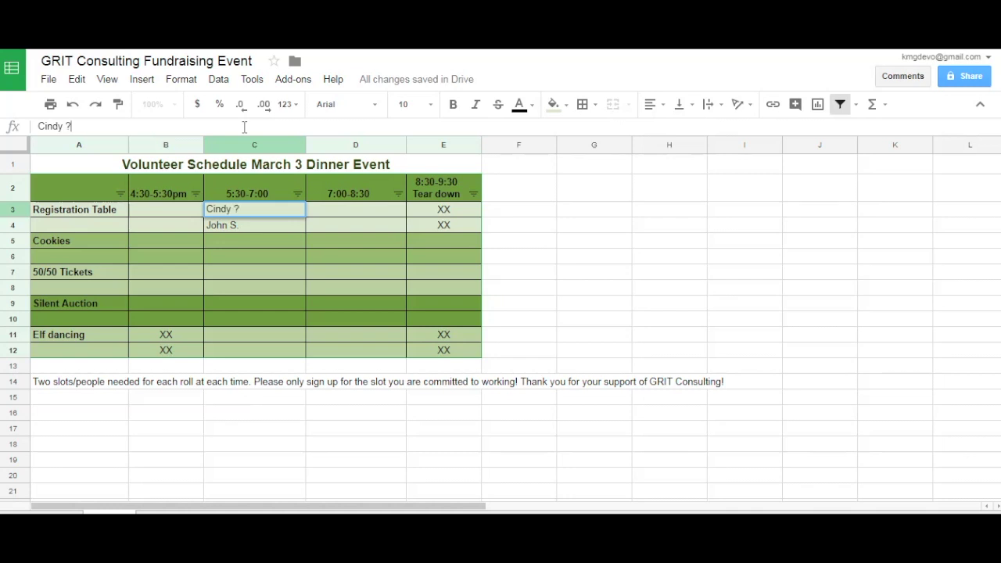
key(Return)
Add a space and a question mark after the volunteer's name in cell C4, and select the schedule's title cell
click(168, 127)
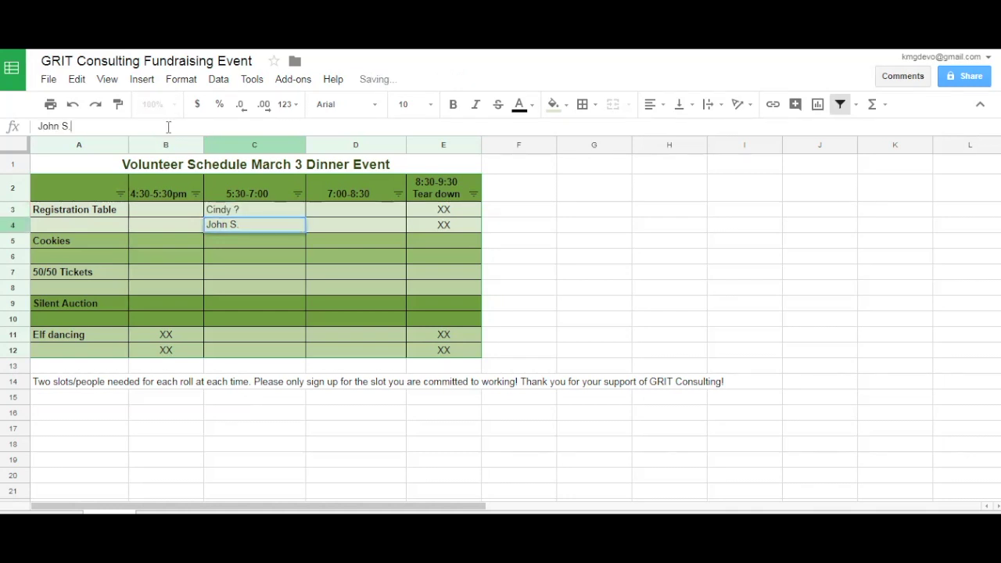
text(?)
key(Return)
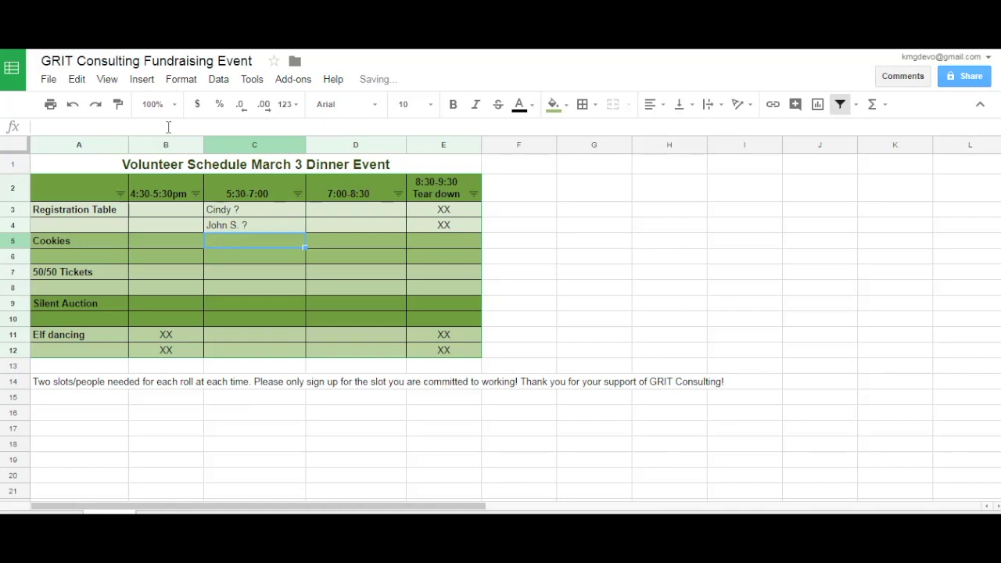
key(Up)
key(Left)
key(Up)
key(Up)
key(Left)
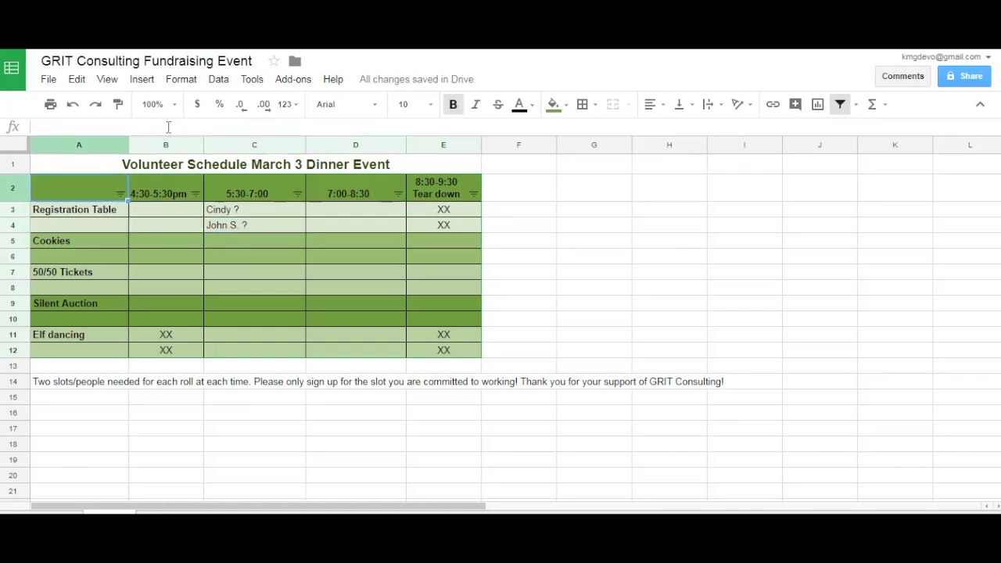
key(Up)
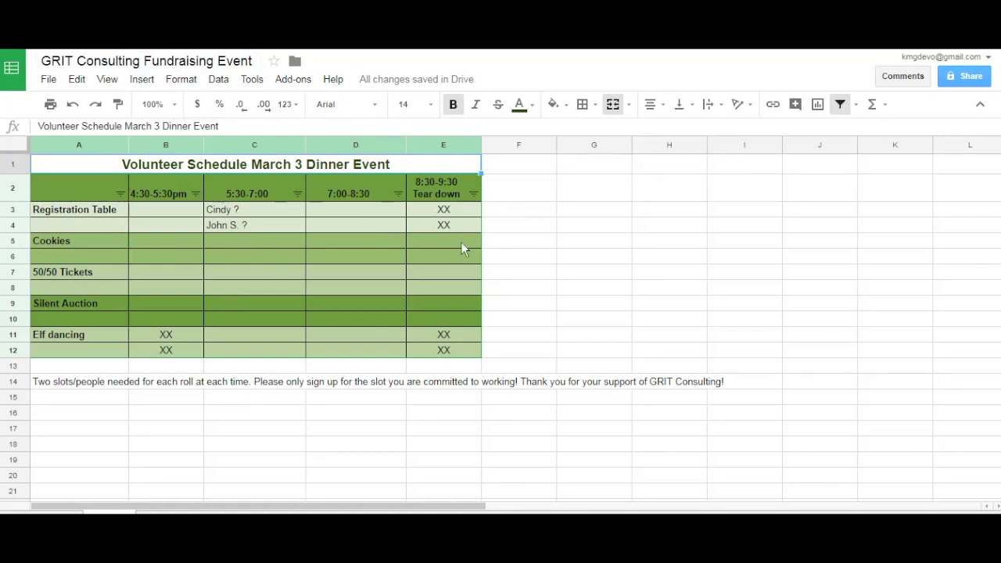
Open the spreadsheet's sharing settings and add a contact's suggested e-mail address as recipient
click(963, 78)
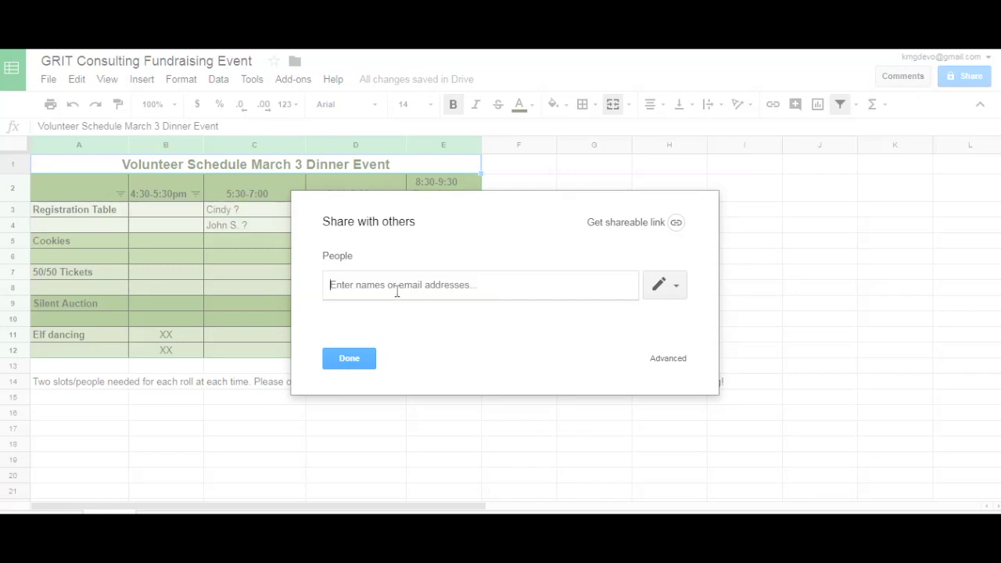
text(kelly)
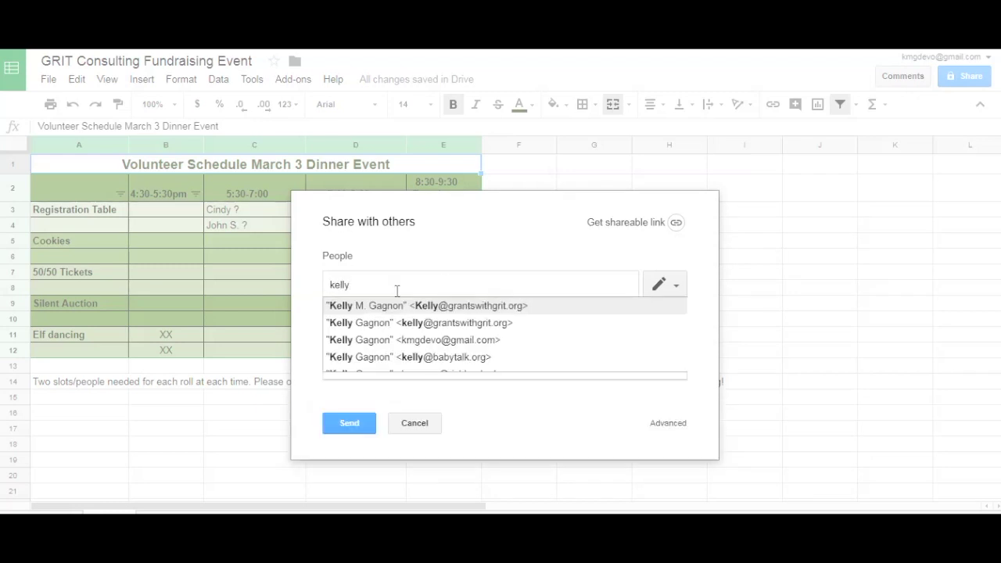
click(398, 304)
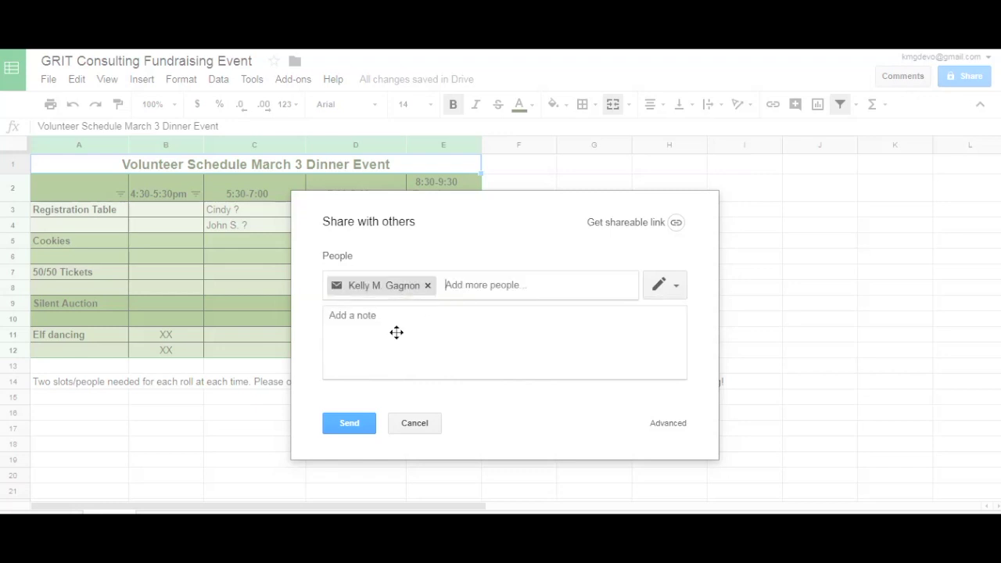
Set the invited recipient's access level to Can edit
click(421, 329)
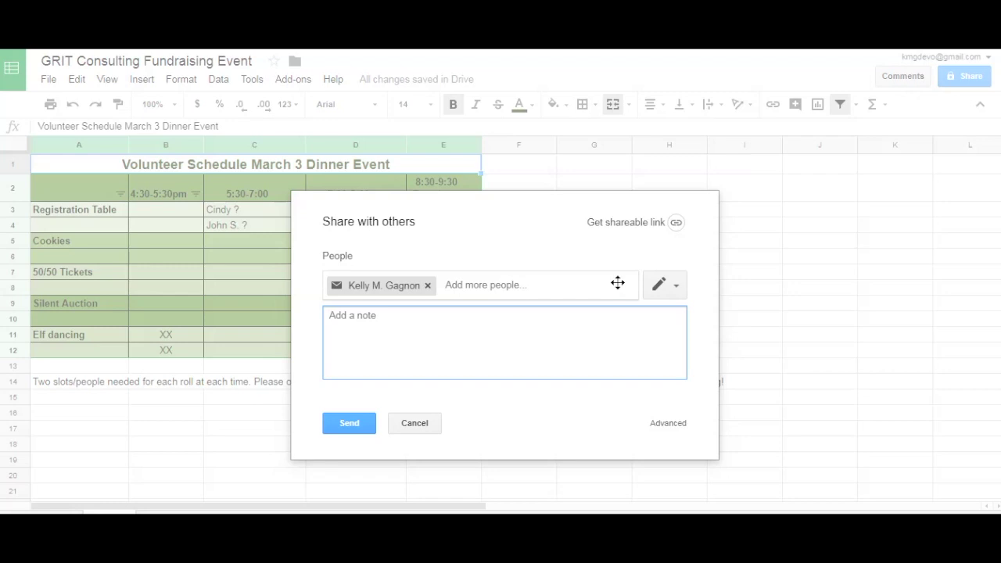
key(ctrl+plus)
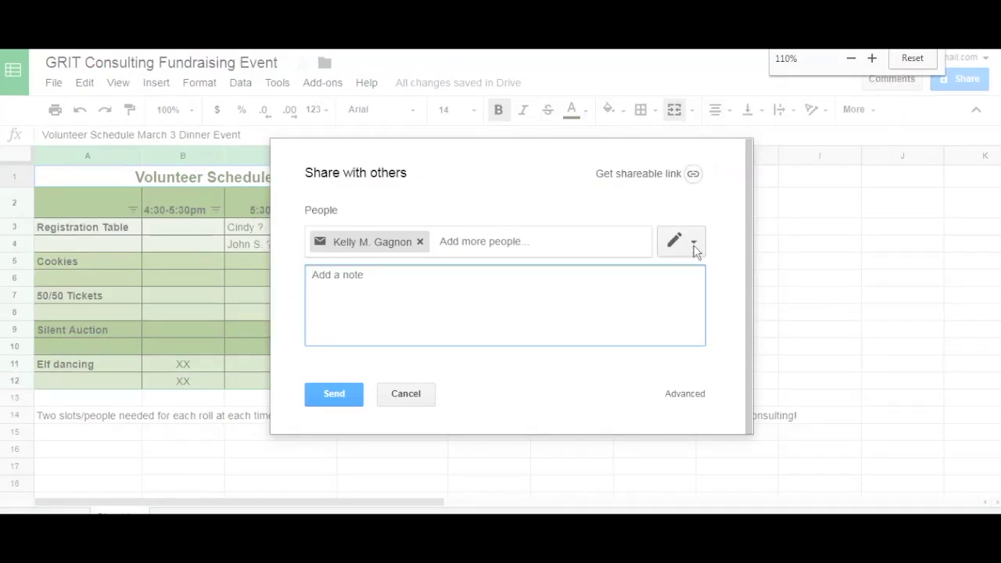
click(694, 245)
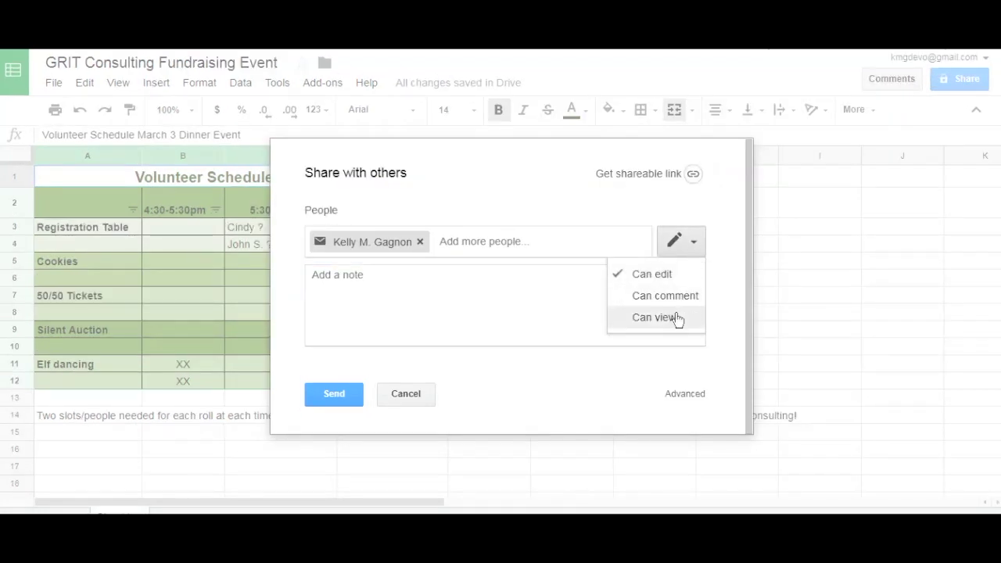
click(673, 275)
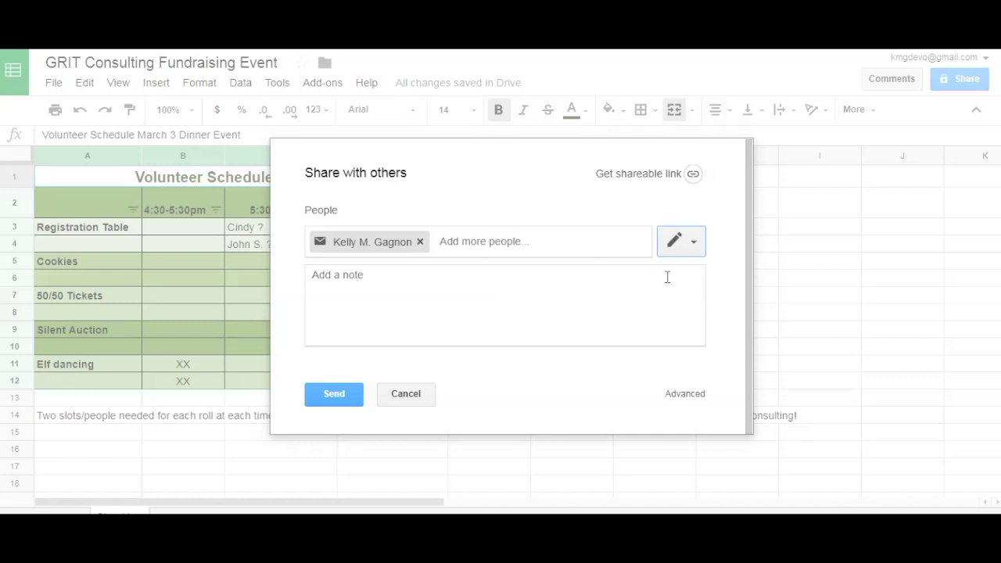
Enter the sample note "Hello wolknera;enrdf" in the sharing invitation
click(463, 294)
text(He)
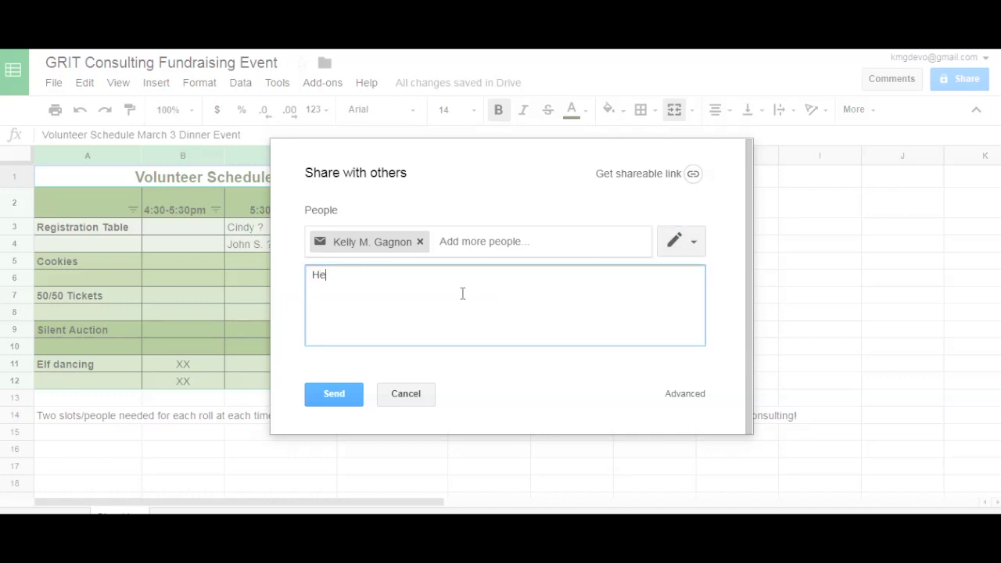
text(llo wonder)
key(BackSpace)
key(BackSpace)
key(BackSpace)
key(BackSpace)
text(lknera.enrdf)
key(Return)
key(Return)
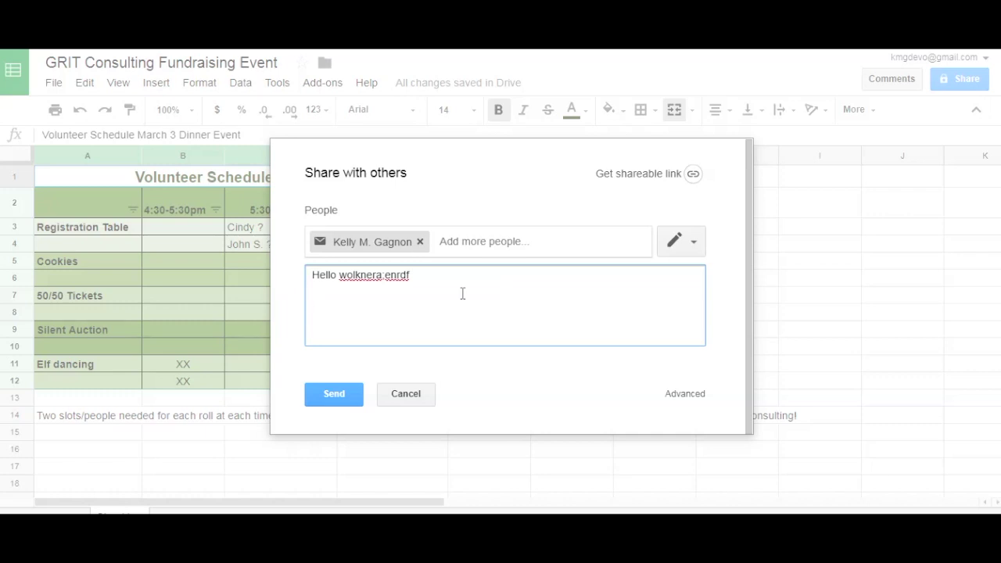
key(Return)
key(Return)
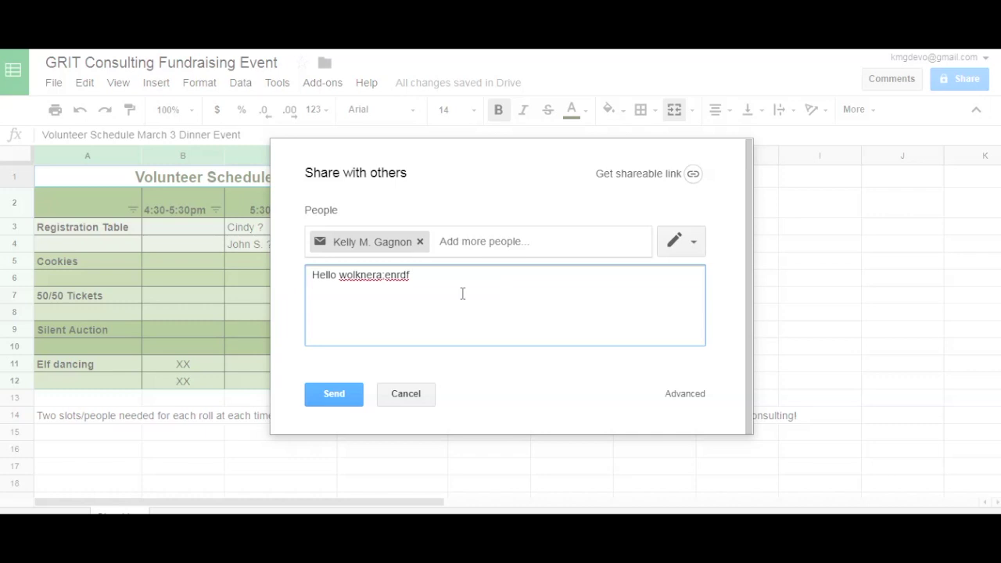